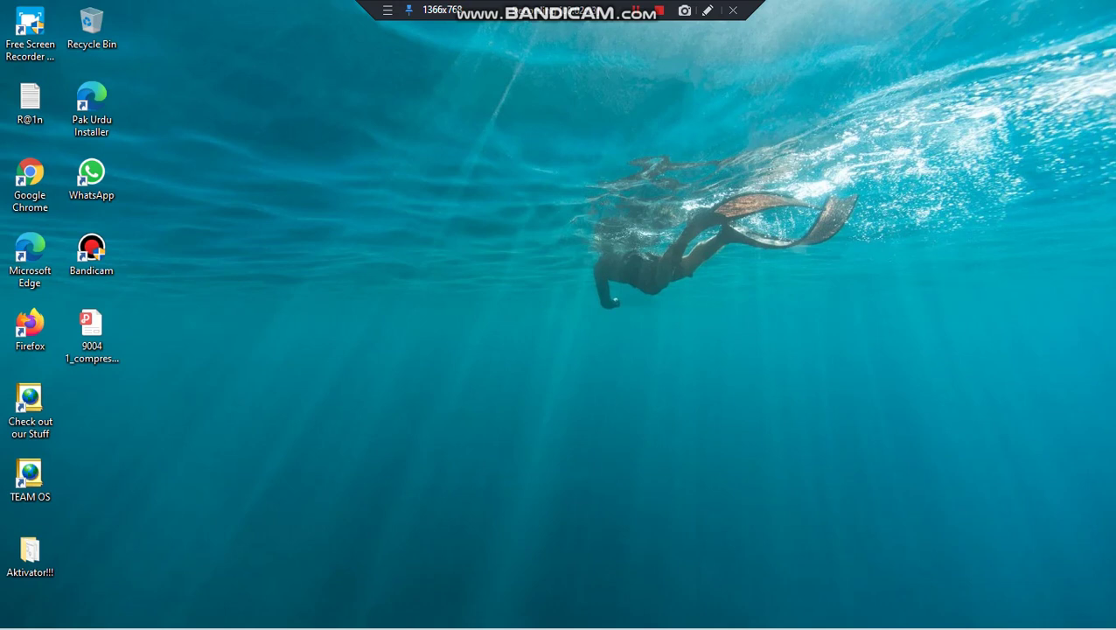
# - Restore the minimized LESSON PLAON 8608.pdf window from the WPS Office taskbar icon
pyautogui.moveTo(378, 626)
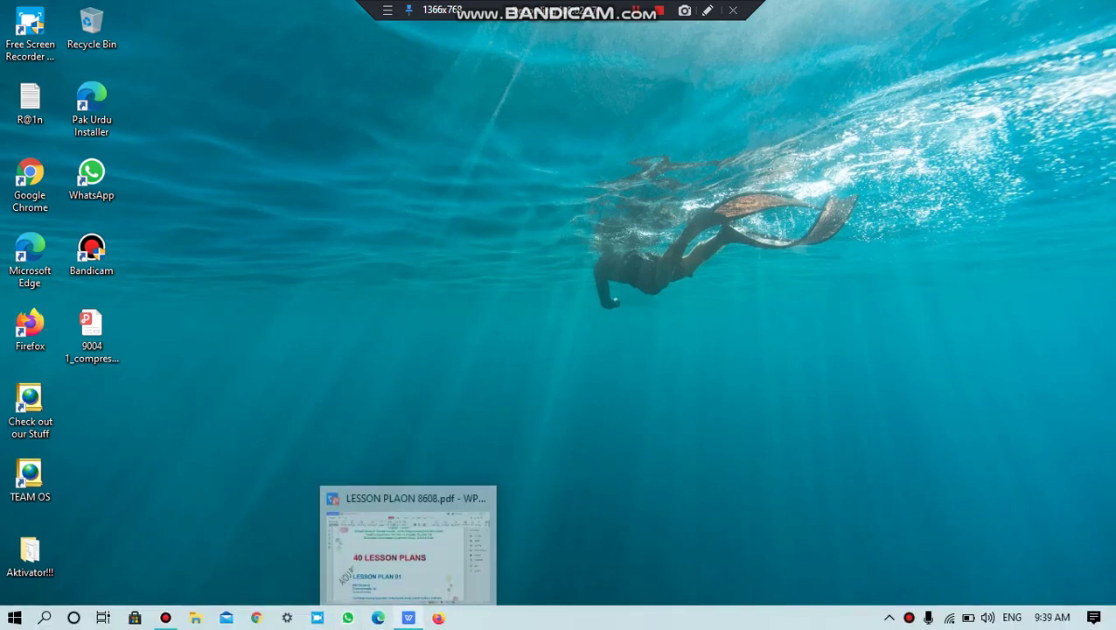
pyautogui.click(409, 618)
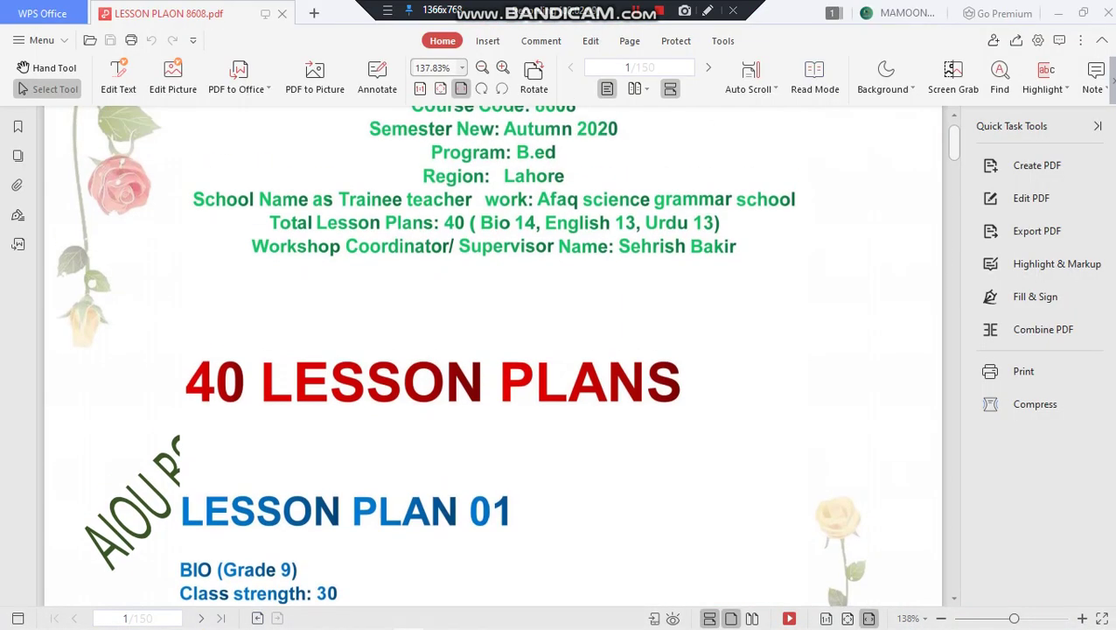
# - Switch from the lesson plan PDF to the WPS Office Home page and browse Recent files
pyautogui.scroll(-5, 490, 350)
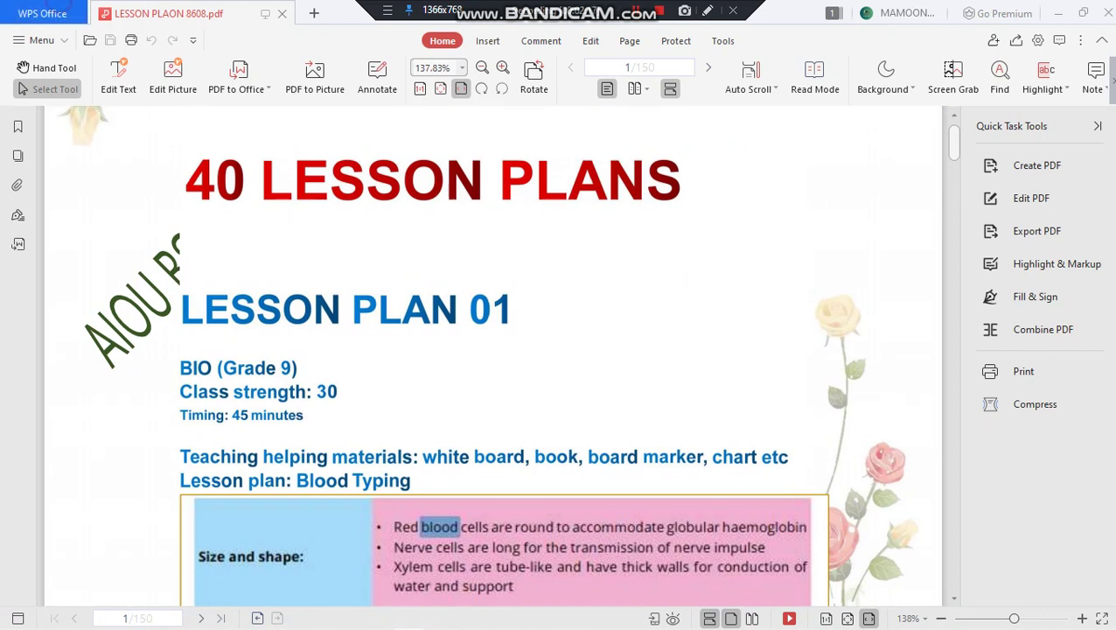
pyautogui.click(42, 13)
pyautogui.scroll(-1, 481, 337)
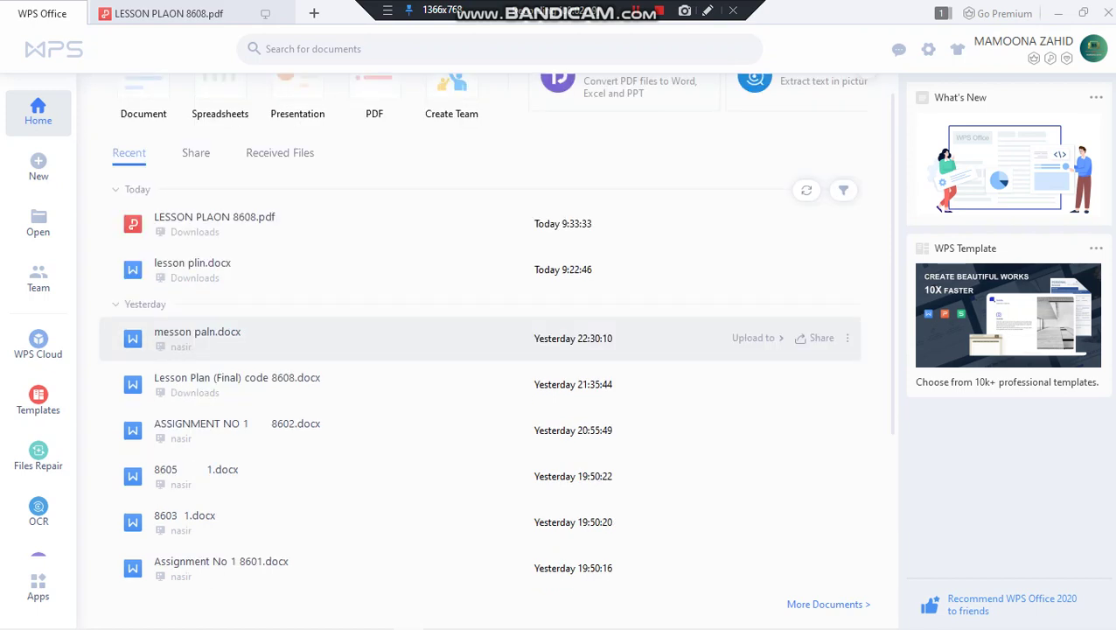
pyautogui.scroll(-2, 482, 342)
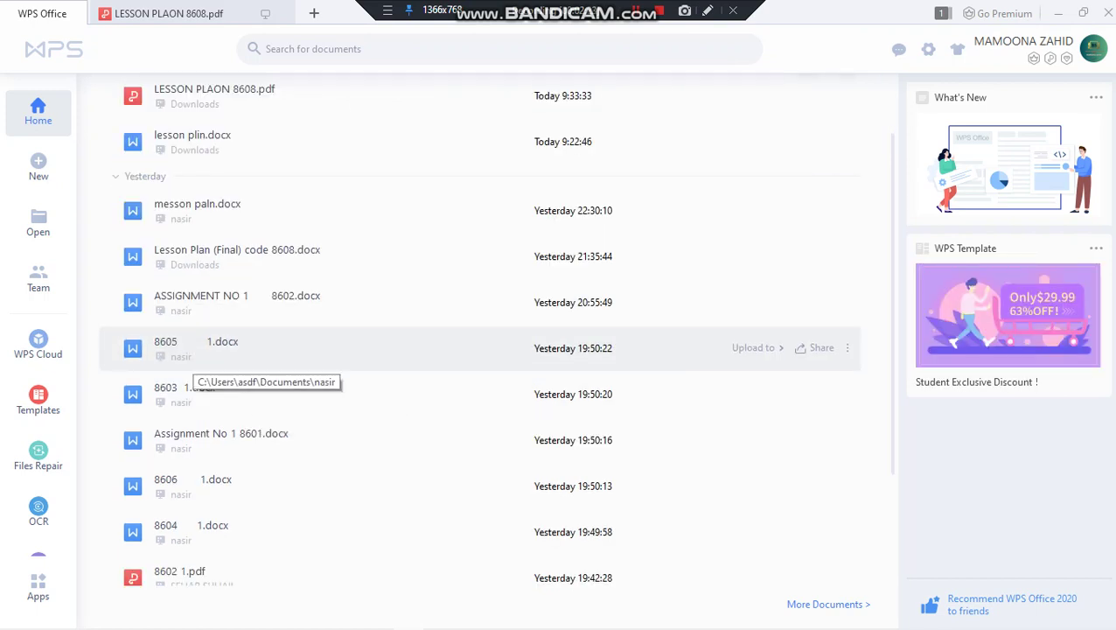
# - Open 8605 1.docx from Recent and review its cover page, briefly selecting the student name
pyautogui.click(170, 344)
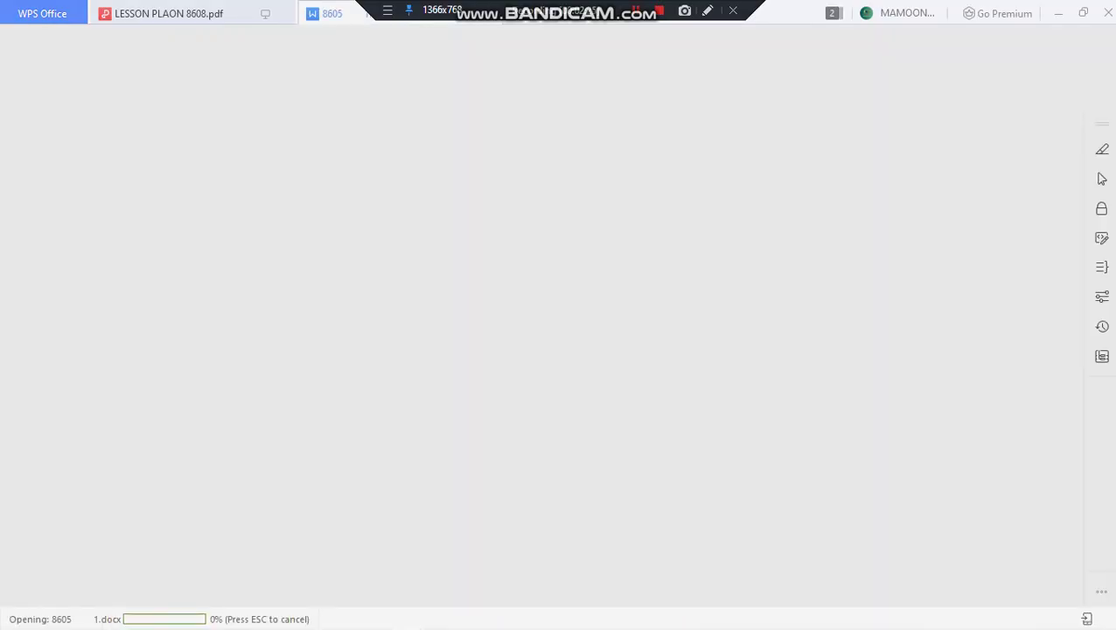
pyautogui.scroll(-4, 535, 350)
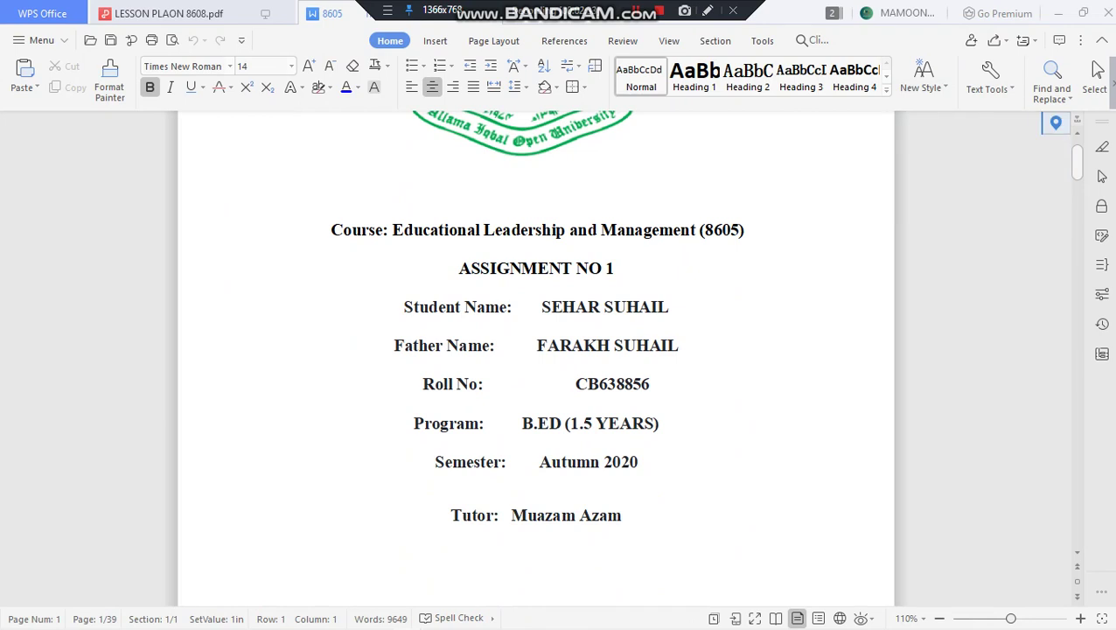
pyautogui.moveTo(541, 301); pyautogui.dragTo(674, 308)
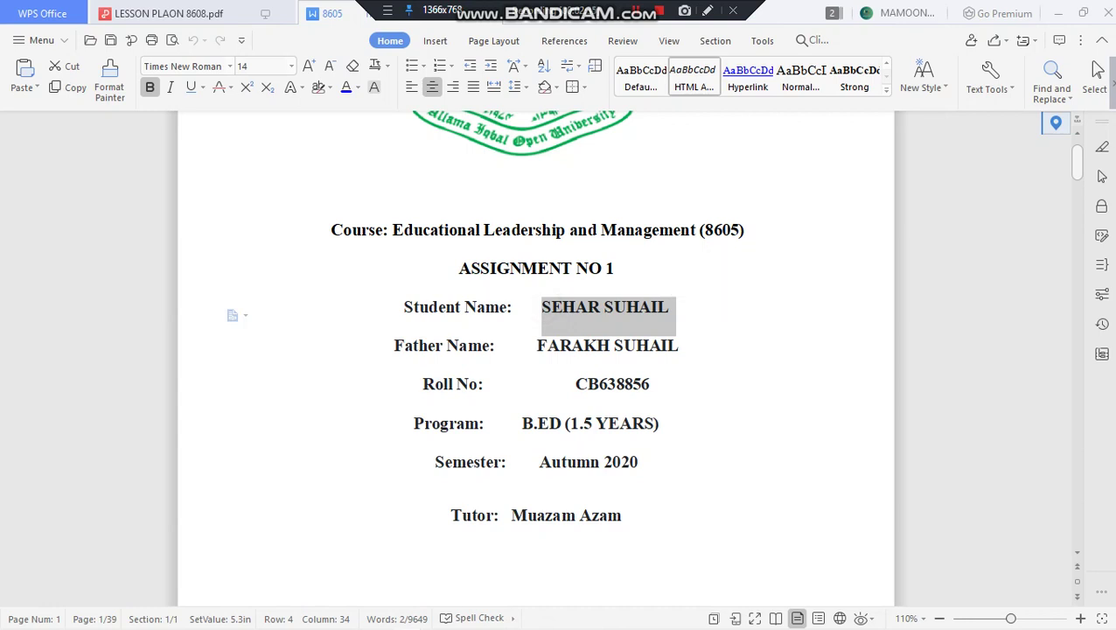
pyautogui.click(743, 304)
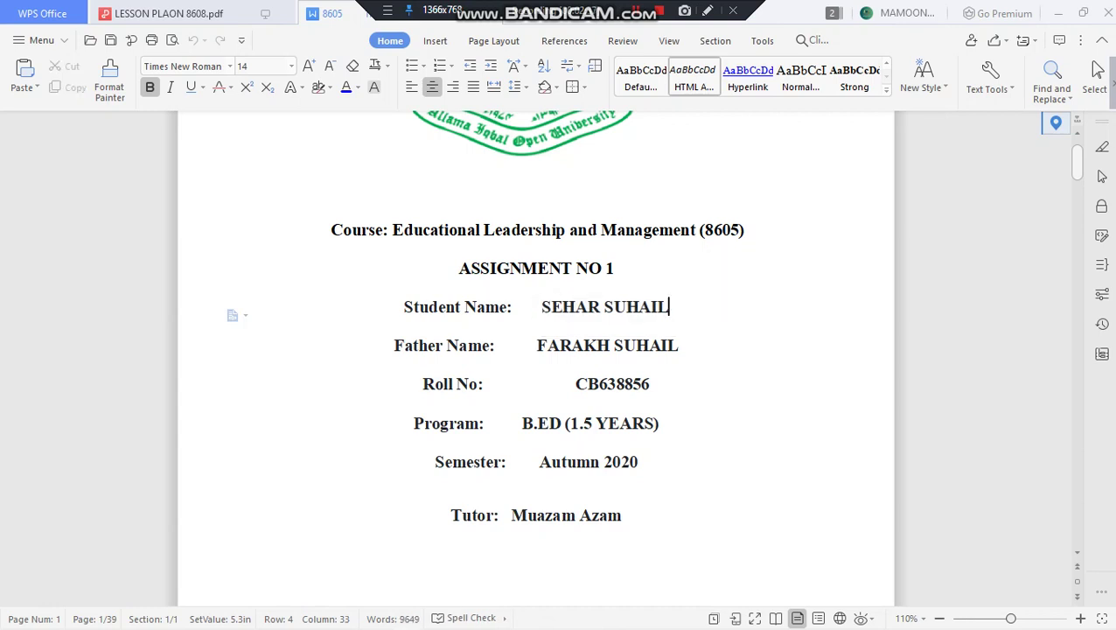
pyautogui.scroll(4, 535, 350)
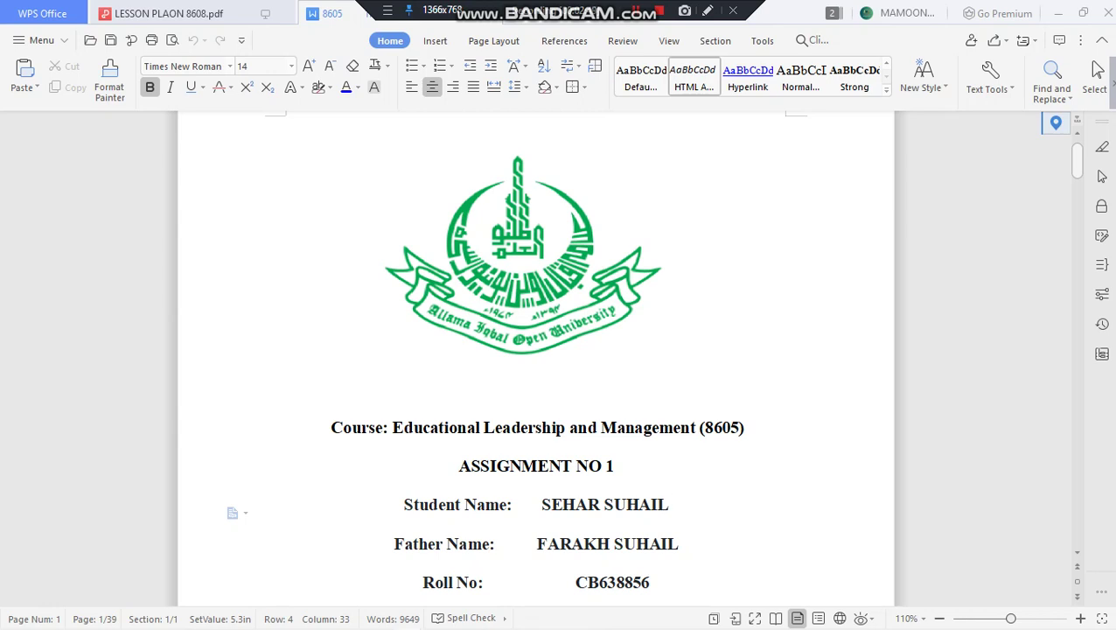
pyautogui.scroll(-2, 536, 357)
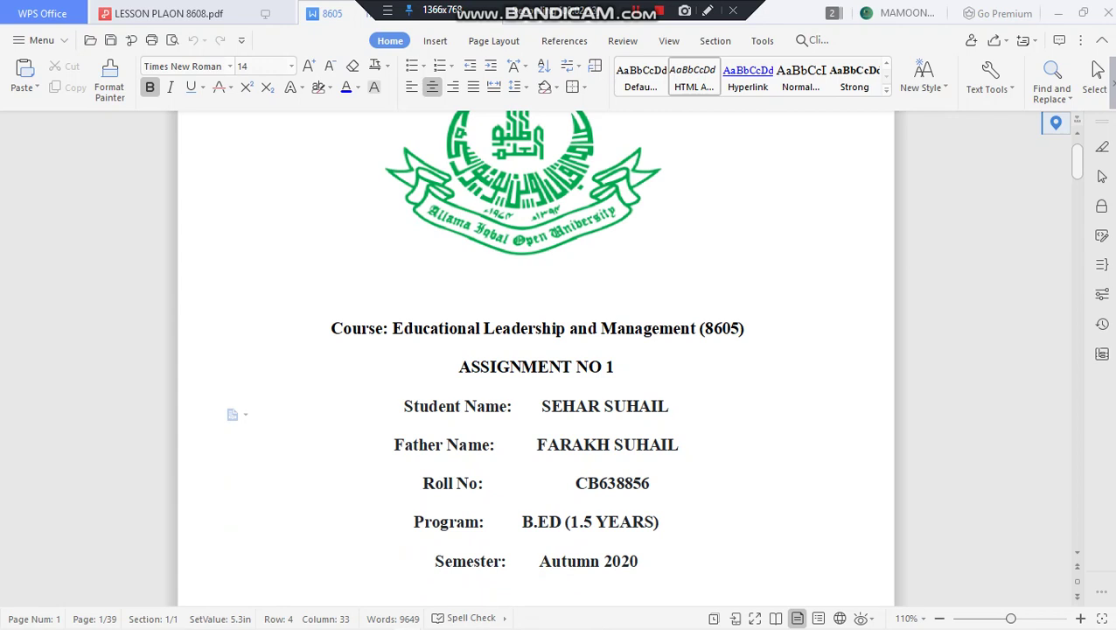
pyautogui.scroll(-1, 535, 349)
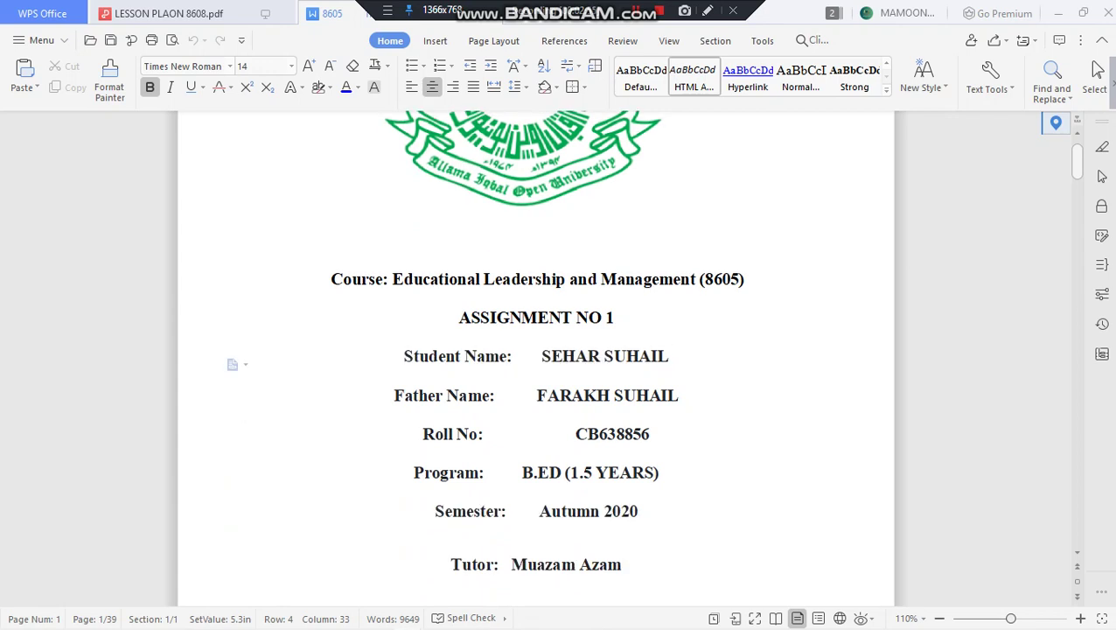
pyautogui.scroll(-2, 536, 350)
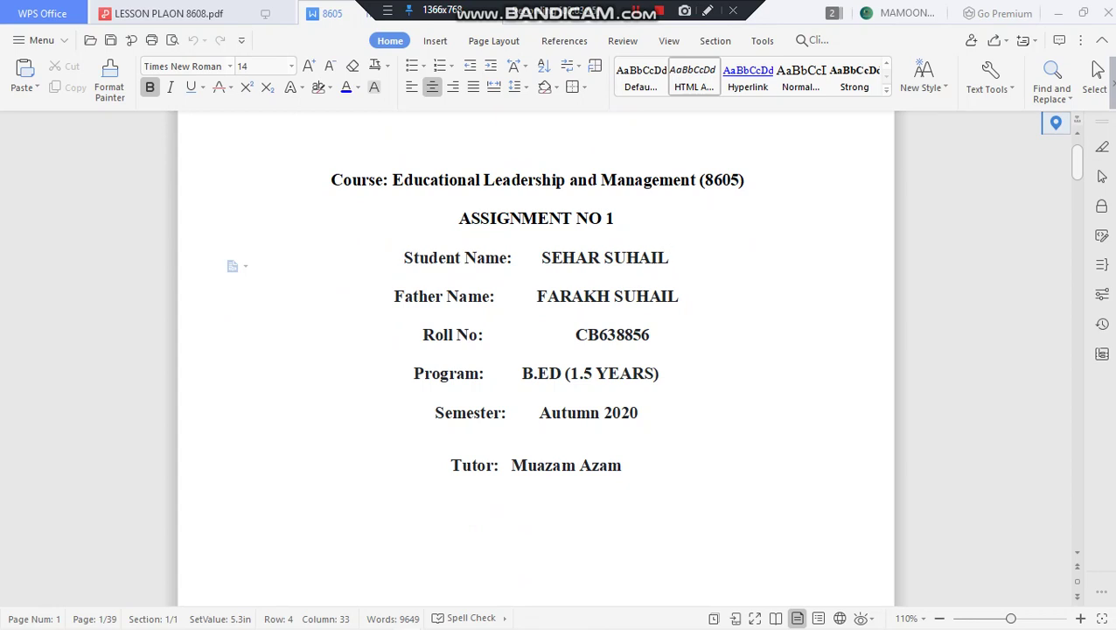
# - Highlight the ASSIGNMENT NO 1 heading and the Student Name, Father Name, Roll No, Program and Semester labels in turn
pyautogui.moveTo(458, 217); pyautogui.dragTo(616, 218)
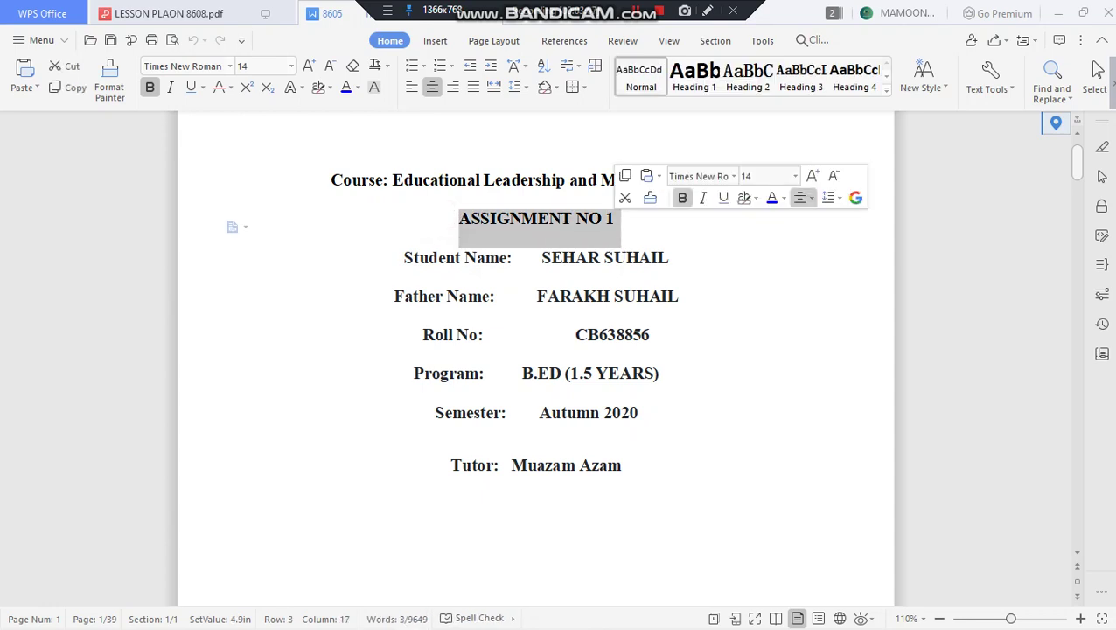
pyautogui.click(742, 276)
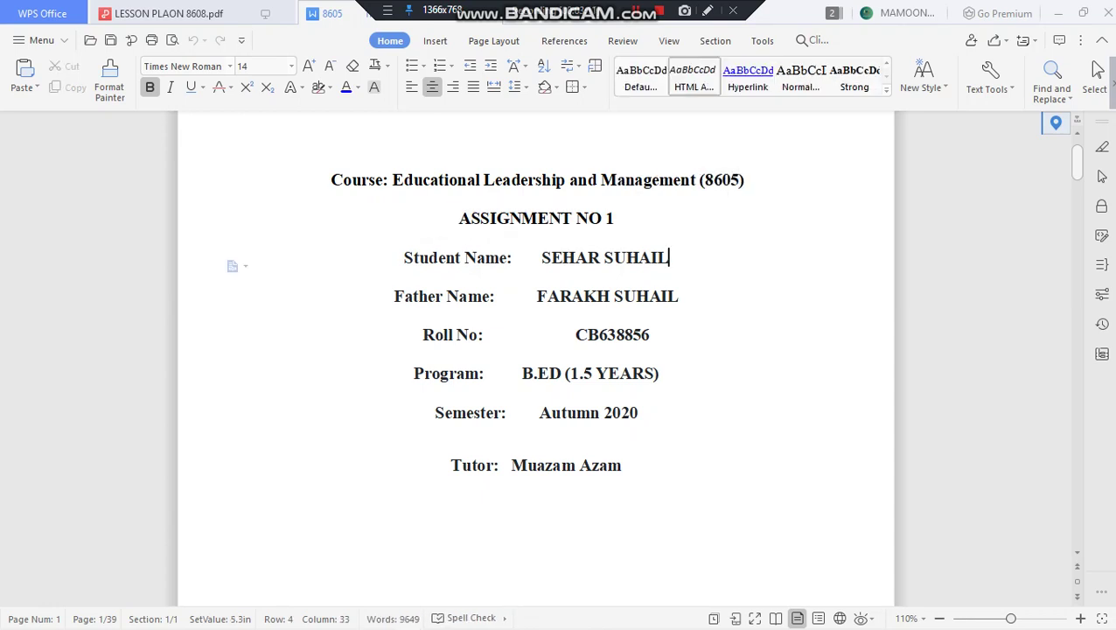
pyautogui.moveTo(383, 259); pyautogui.dragTo(516, 259)
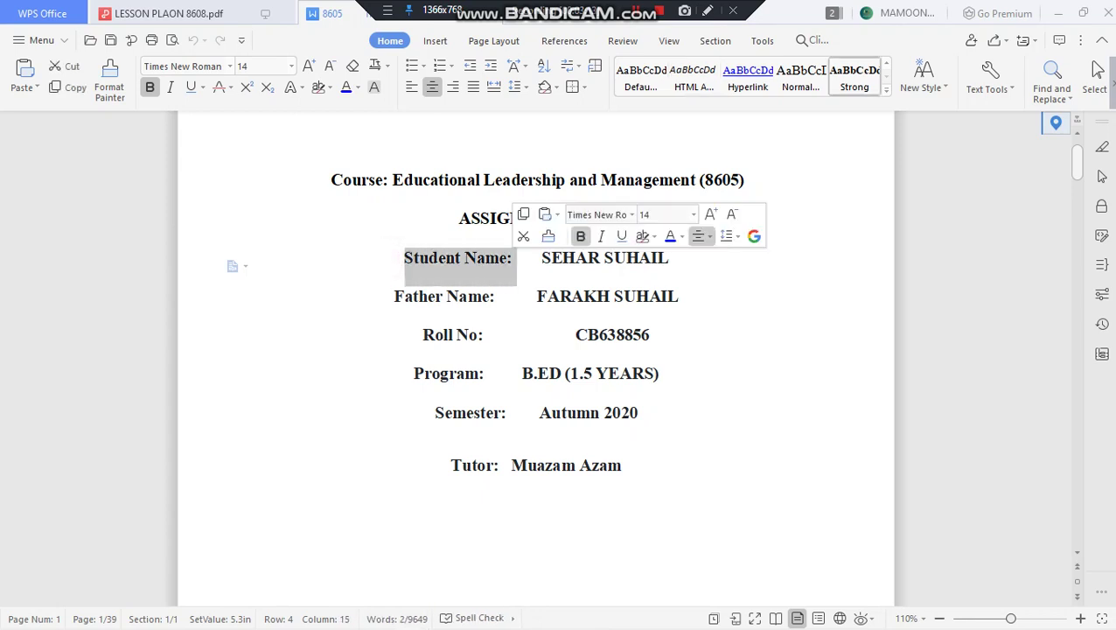
pyautogui.click(389, 298)
pyautogui.moveTo(393, 297); pyautogui.dragTo(524, 297)
pyautogui.moveTo(391, 336); pyautogui.dragTo(513, 336)
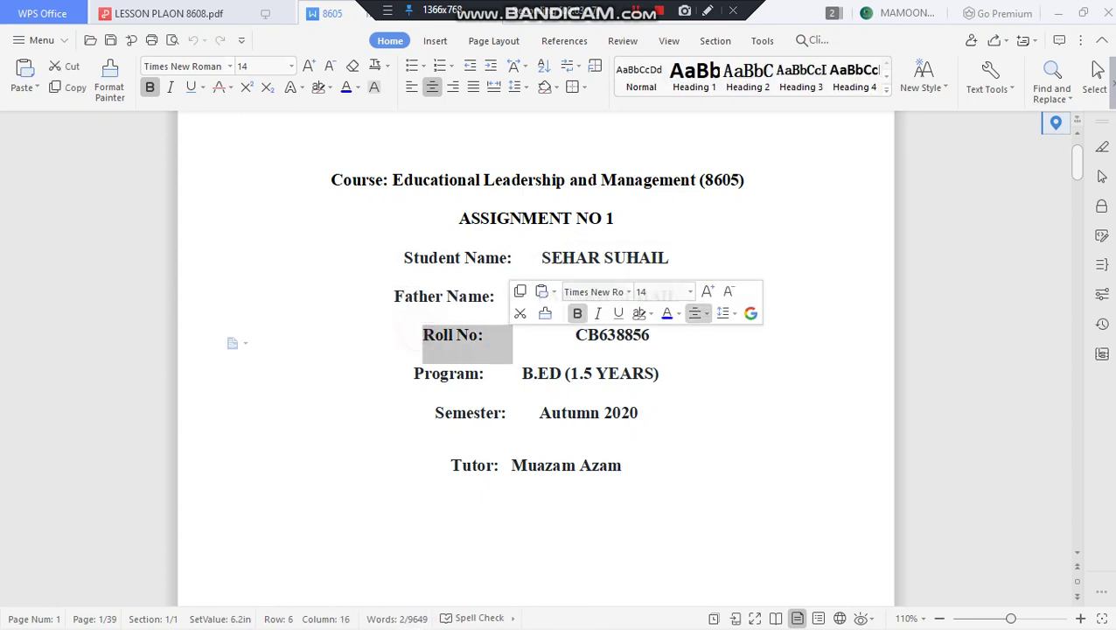
pyautogui.moveTo(391, 379); pyautogui.dragTo(505, 382)
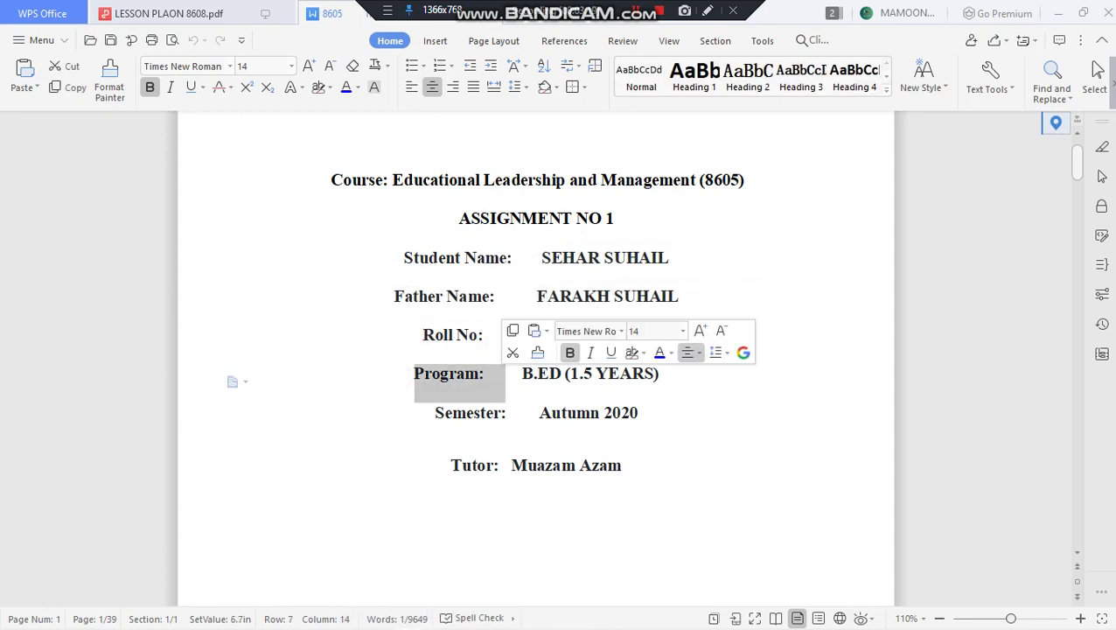
pyautogui.click(726, 418)
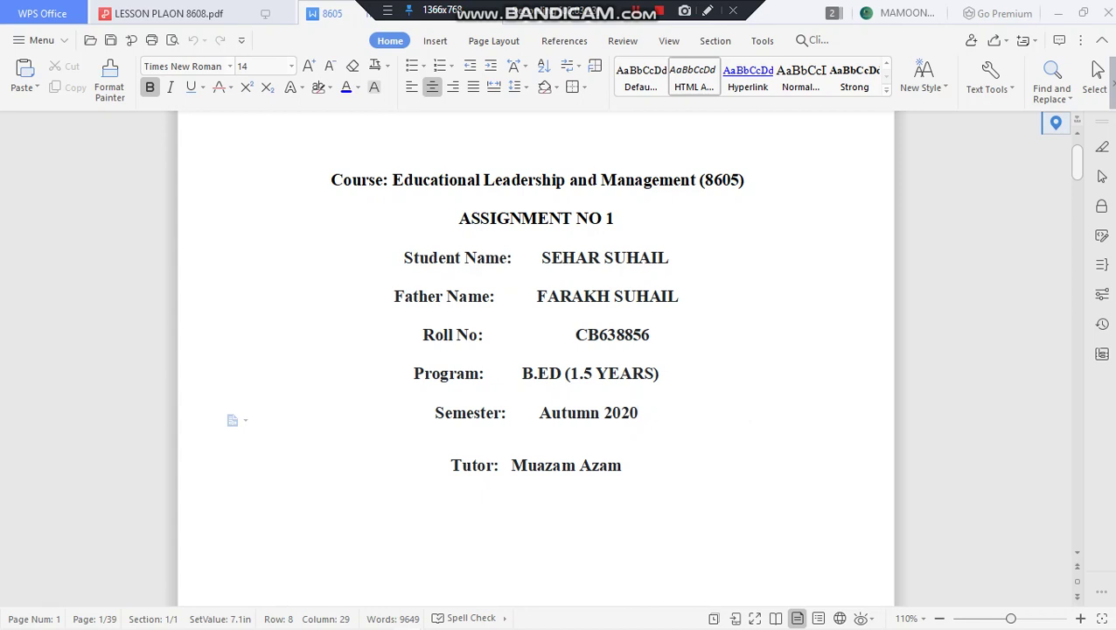
pyautogui.moveTo(414, 409); pyautogui.dragTo(494, 412)
pyautogui.click(698, 454)
pyautogui.scroll(-3, 697, 453)
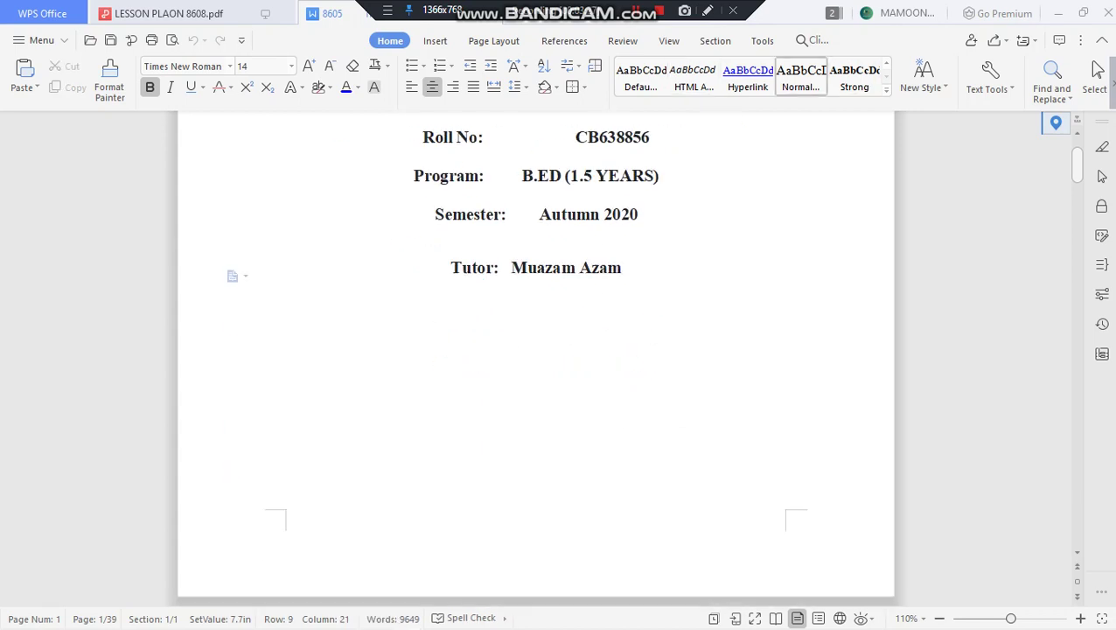
# - Review the Tutor line and blank line below, then return to LESSON PLAON 8608.pdf
pyautogui.tripleClick(426, 267)
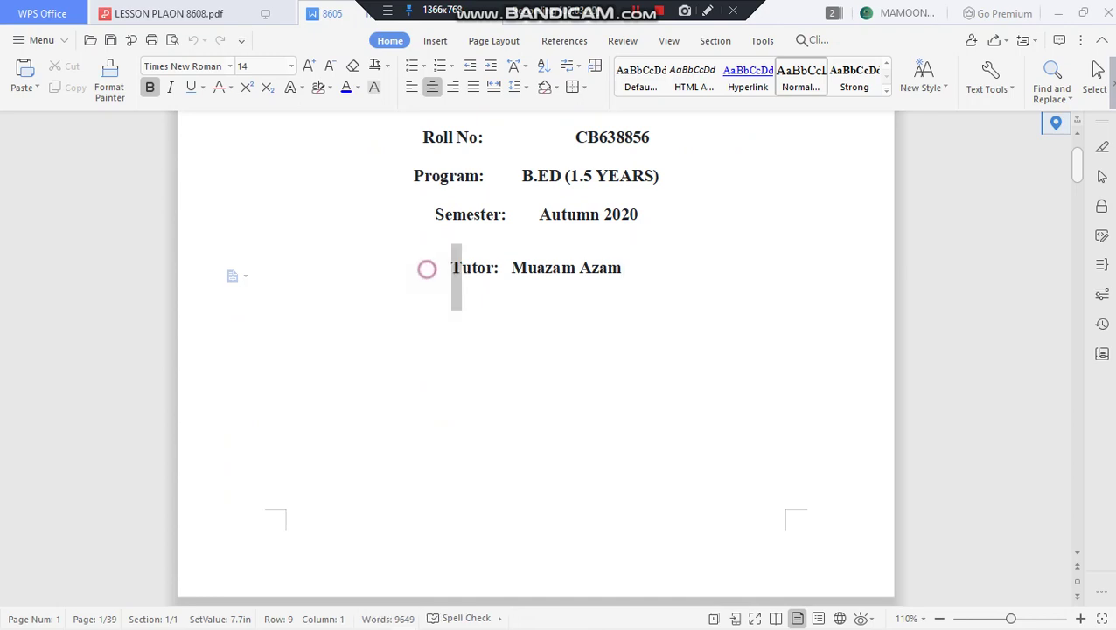
pyautogui.click(746, 356)
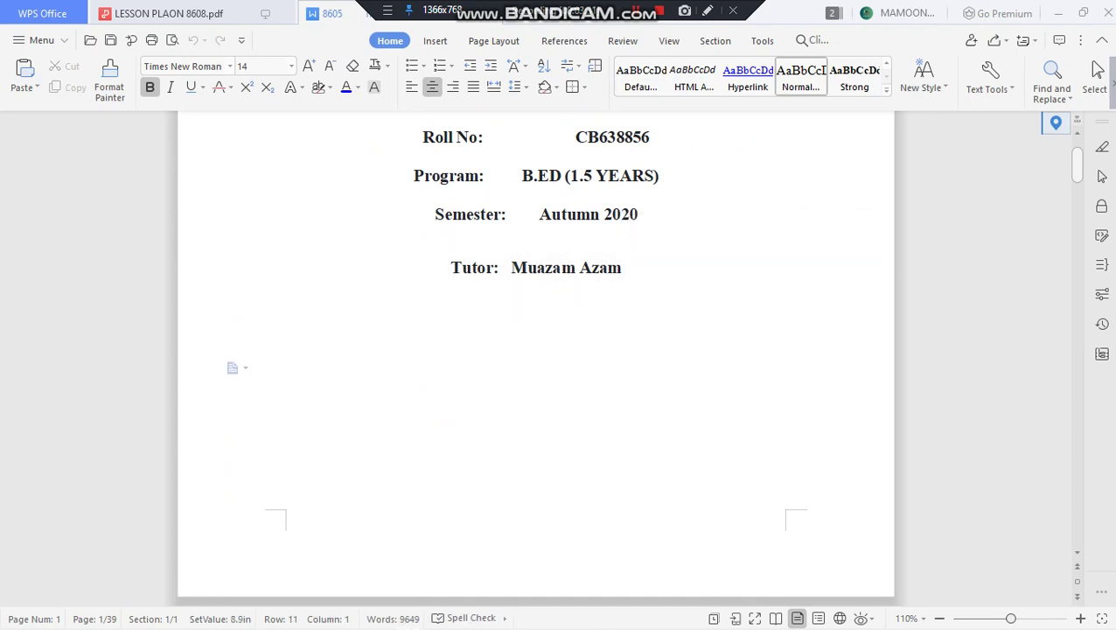
pyautogui.scroll(-3, 746, 357)
pyautogui.scroll(1, 746, 356)
pyautogui.scroll(3, 536, 350)
pyautogui.moveTo(282, 335); pyautogui.dragTo(540, 342)
pyautogui.moveTo(297, 368); pyautogui.dragTo(540, 341)
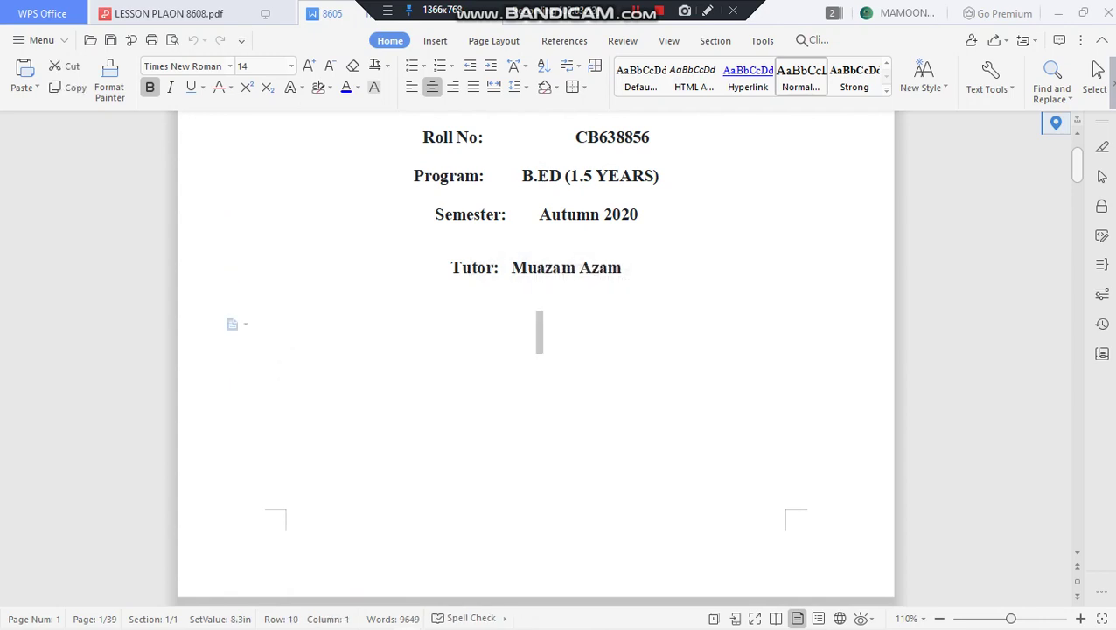
pyautogui.click(649, 424)
pyautogui.scroll(10, 648, 425)
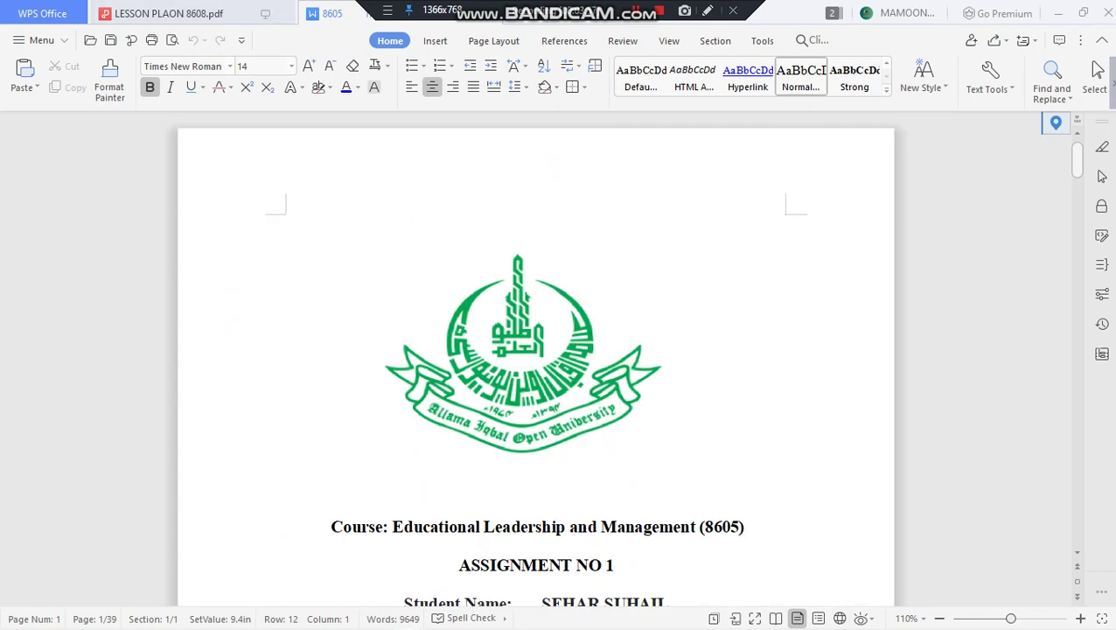
pyautogui.click(167, 13)
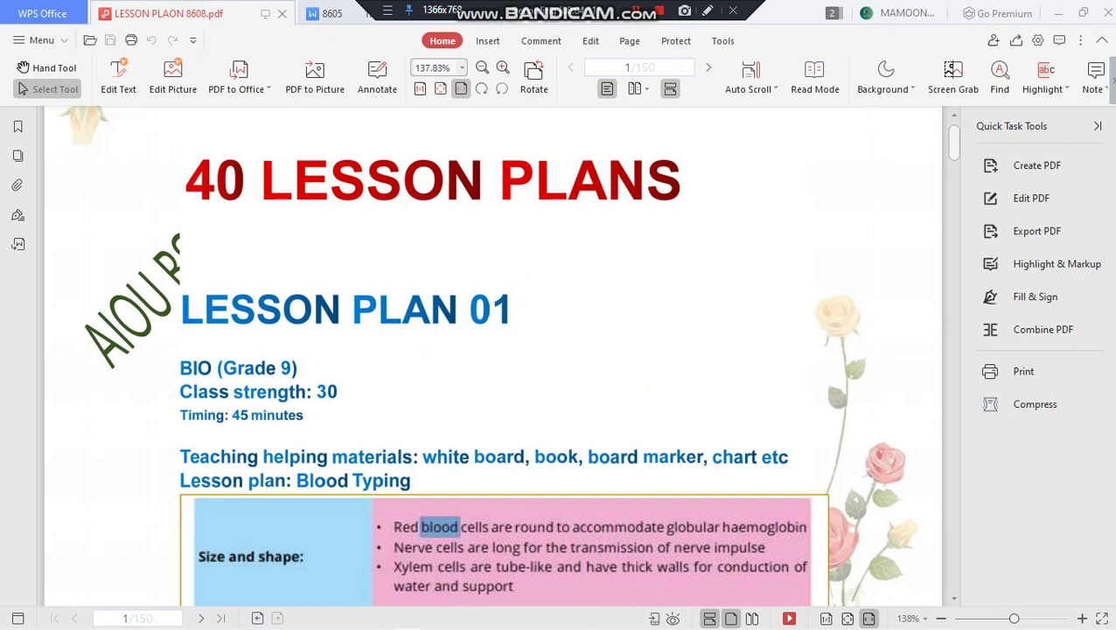
pyautogui.scroll(-3, 489, 354)
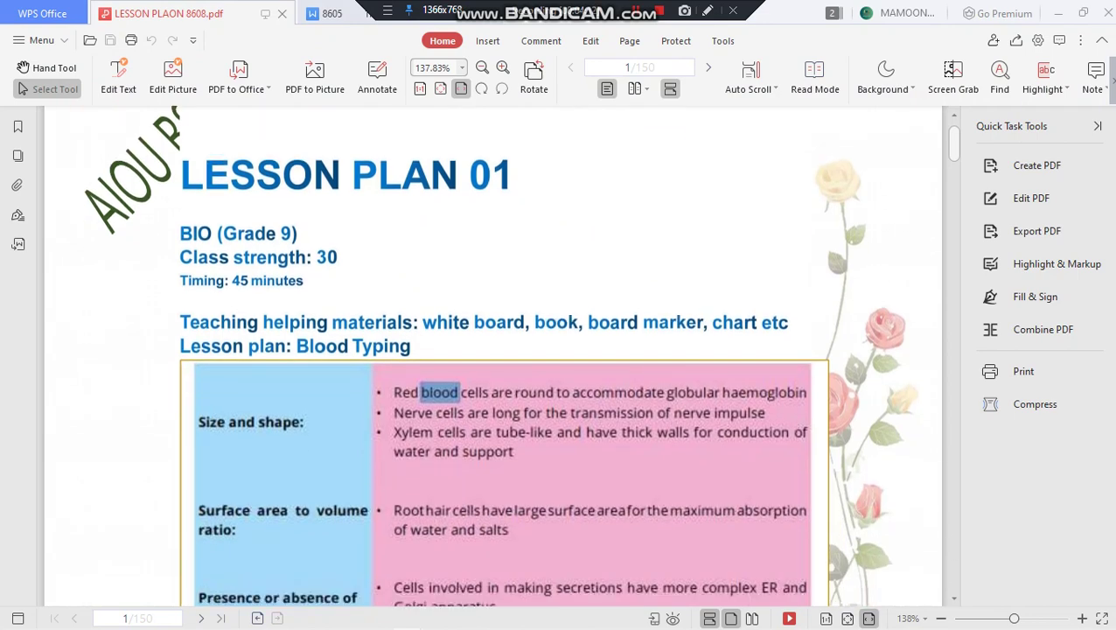
# - Scroll through Lesson Plan 01's Blood Typing tables to the Lesson Plan 02 heading on page 4
pyautogui.scroll(10, 490, 354)
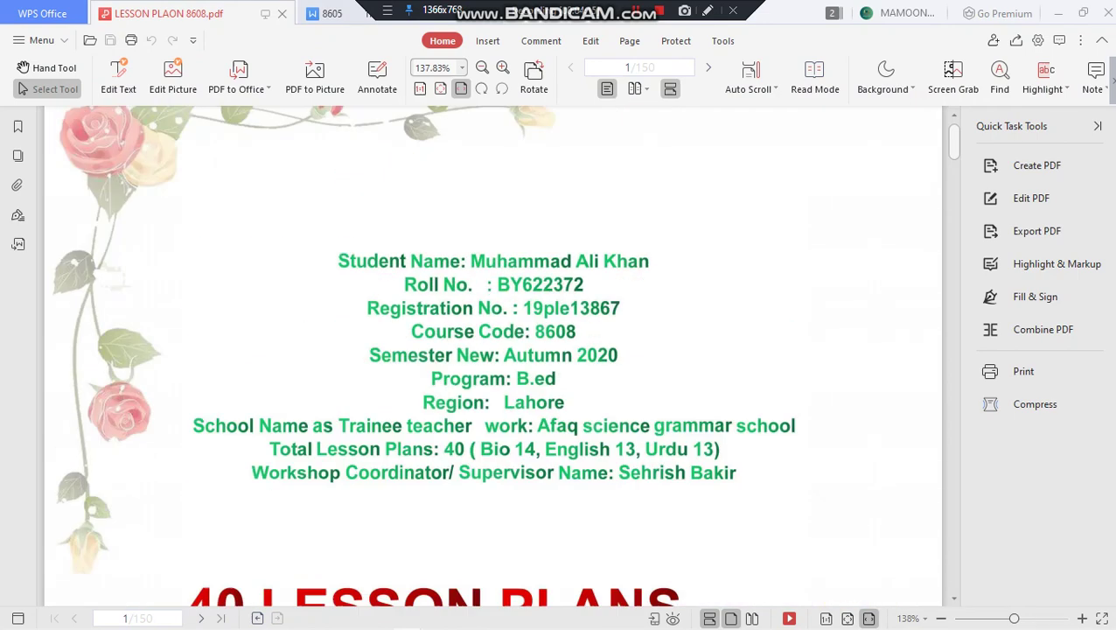
pyautogui.scroll(-12, 490, 354)
pyautogui.scroll(3, 490, 354)
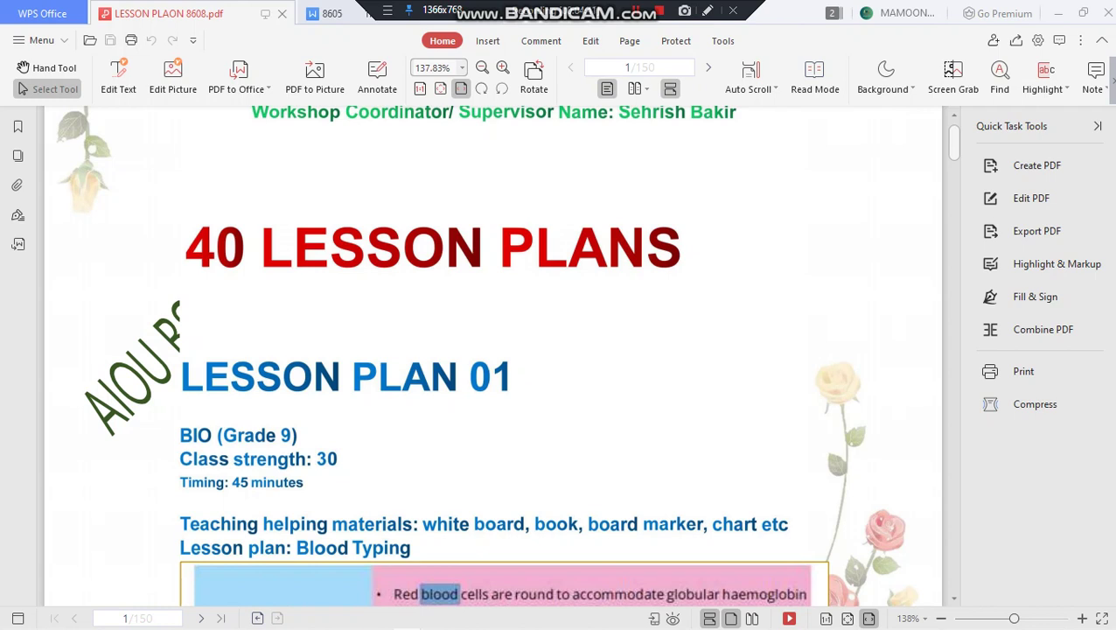
pyautogui.scroll(-1, 493, 355)
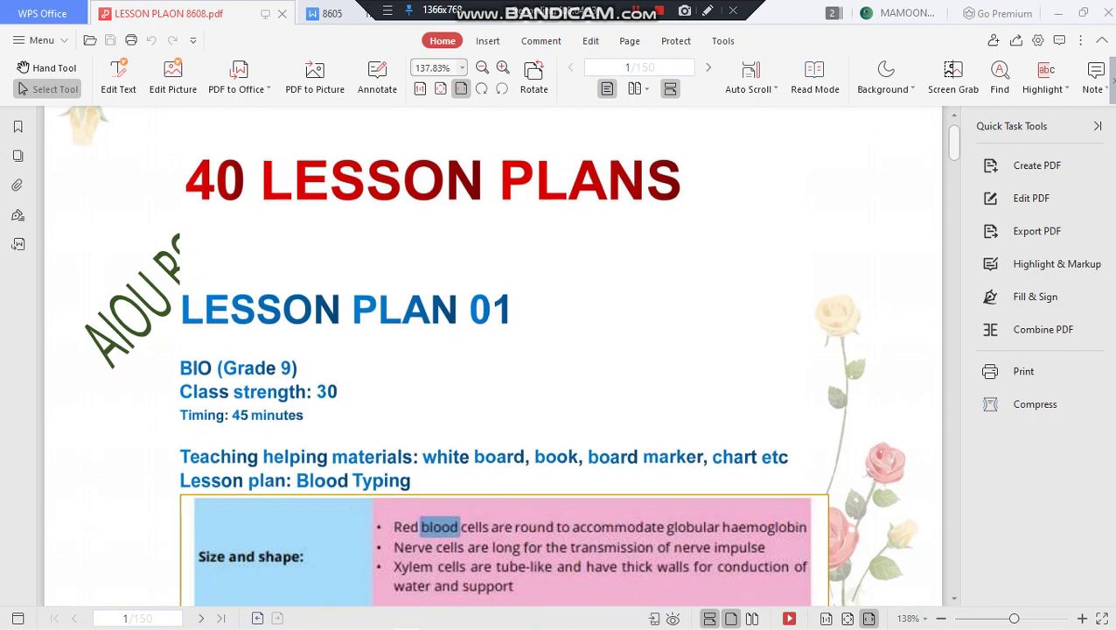
pyautogui.scroll(-2, 493, 355)
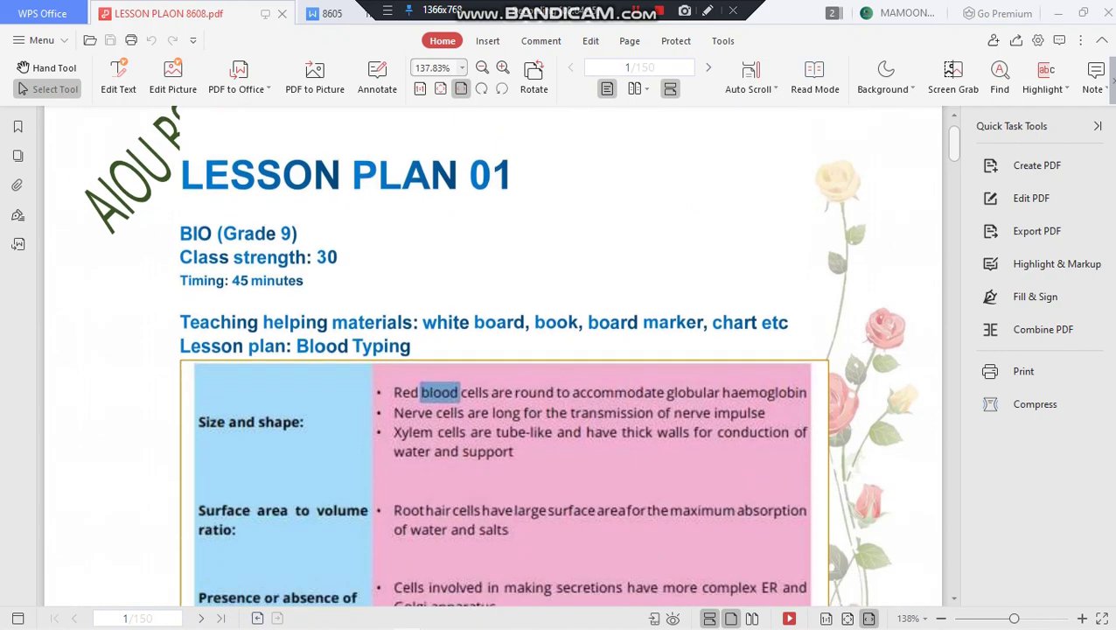
pyautogui.scroll(-2, 493, 355)
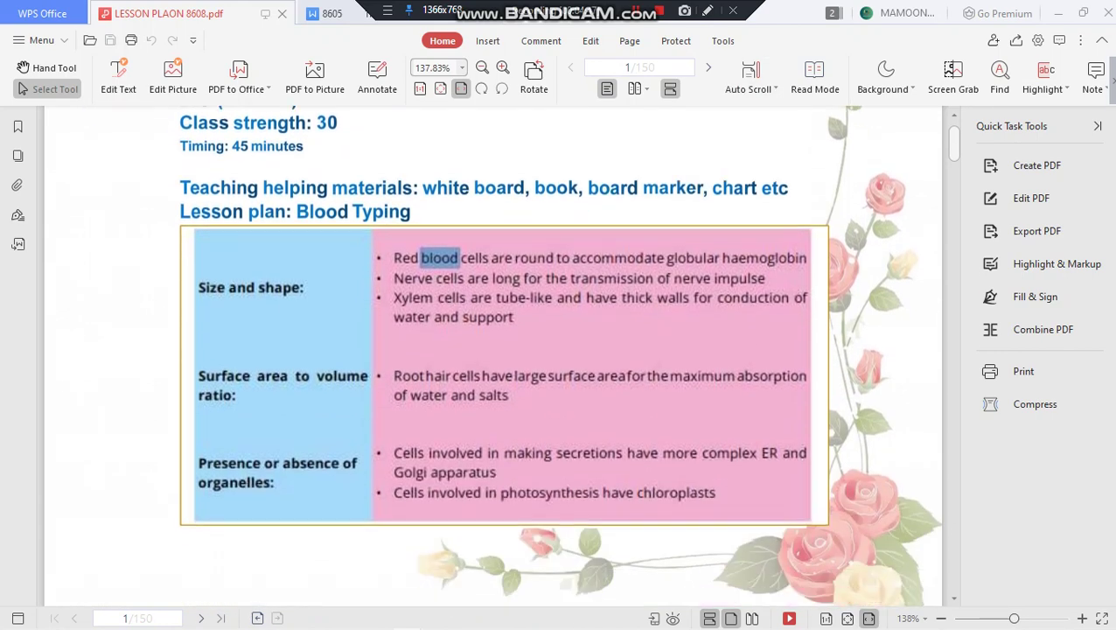
pyautogui.scroll(-1, 493, 355)
pyautogui.scroll(-3, 493, 355)
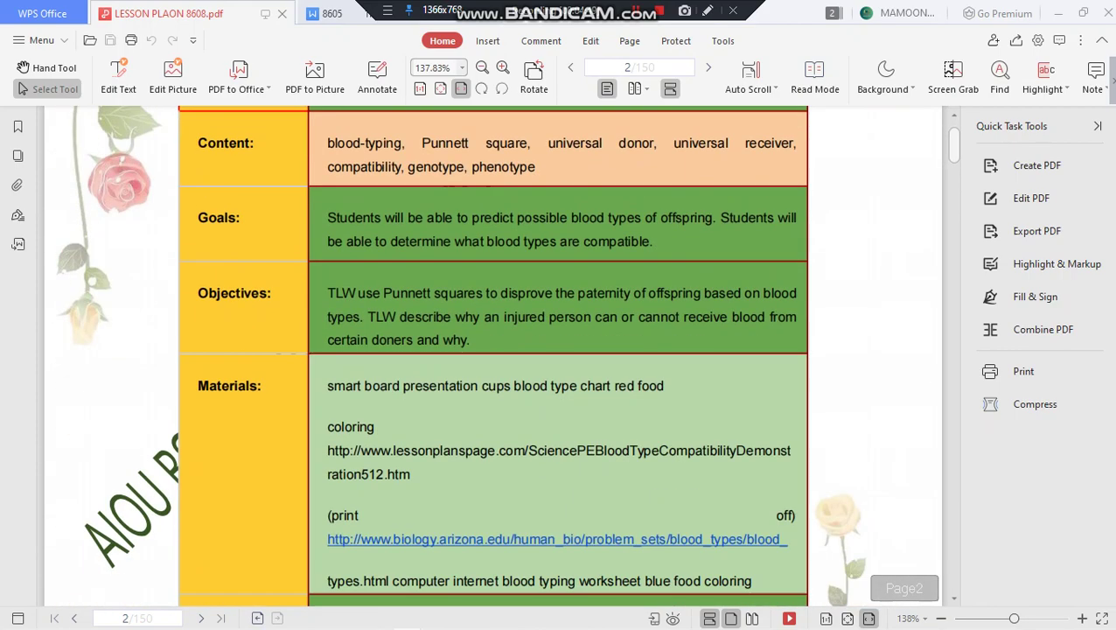
pyautogui.scroll(2, 493, 355)
pyautogui.scroll(-1, 493, 356)
pyautogui.scroll(-15, 493, 355)
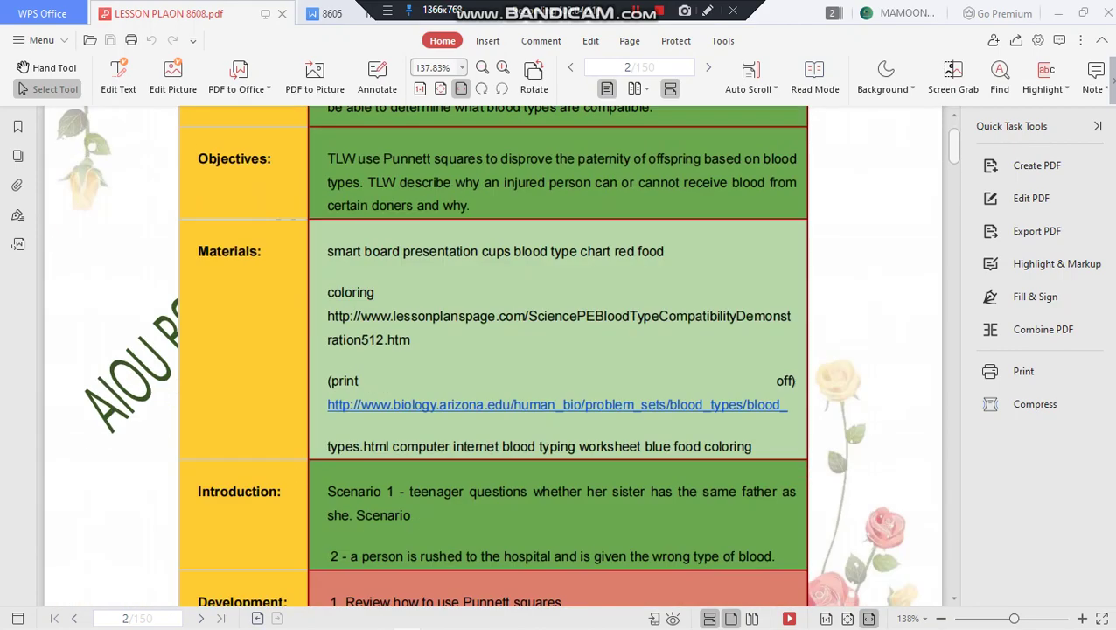
pyautogui.scroll(-15, 493, 355)
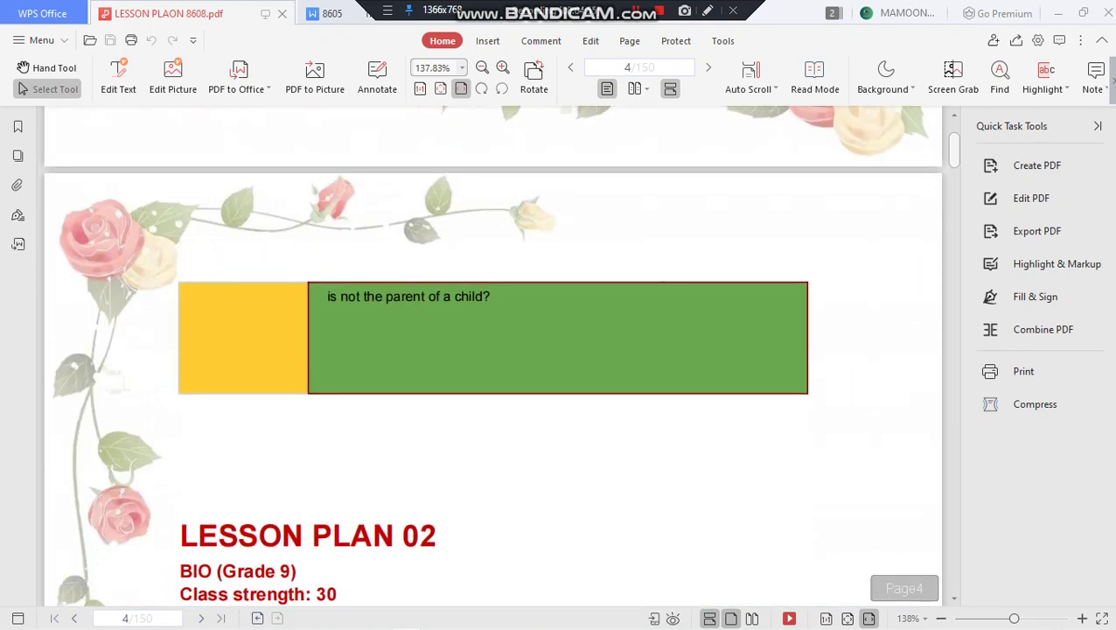
# - Scroll from page 4 past the Prophase image and cell division tables to page 11
pyautogui.scroll(-5, 493, 355)
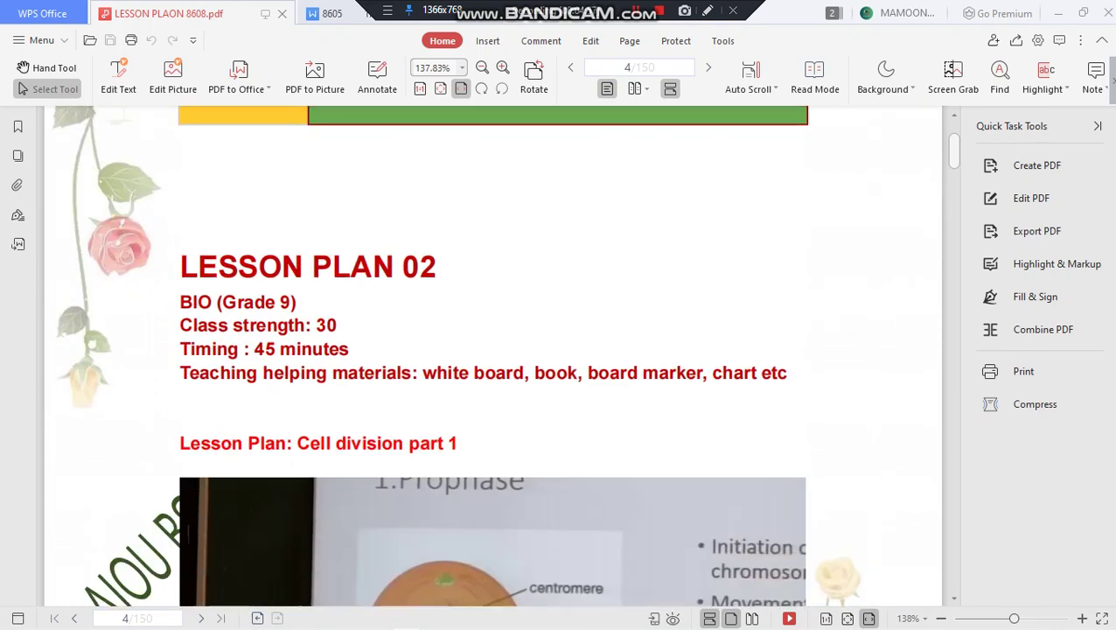
pyautogui.scroll(-3, 493, 355)
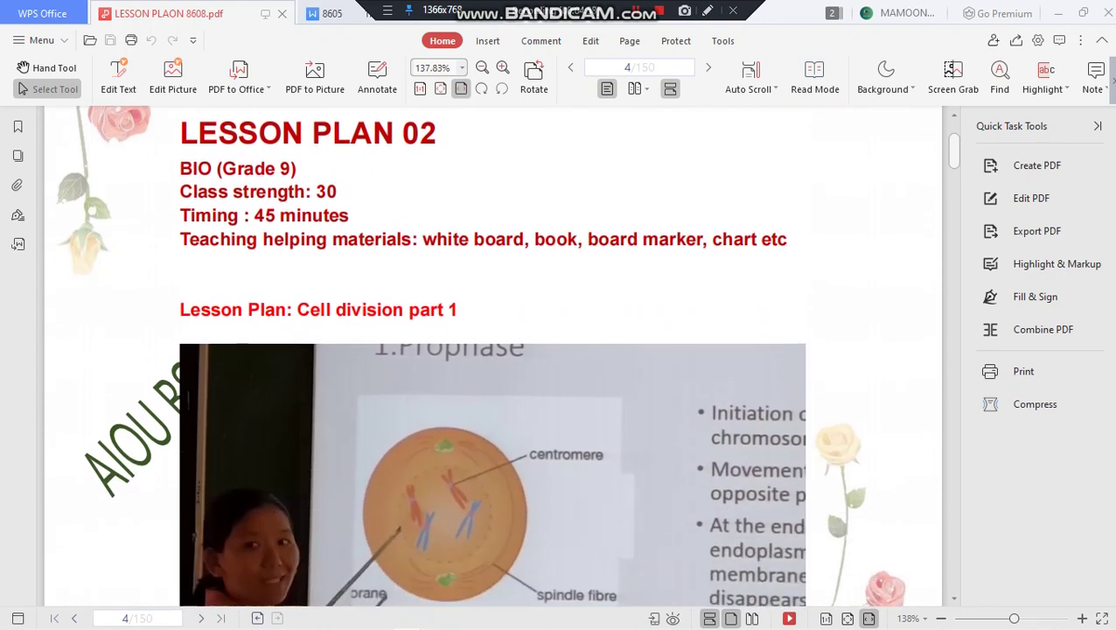
pyautogui.scroll(-2, 493, 355)
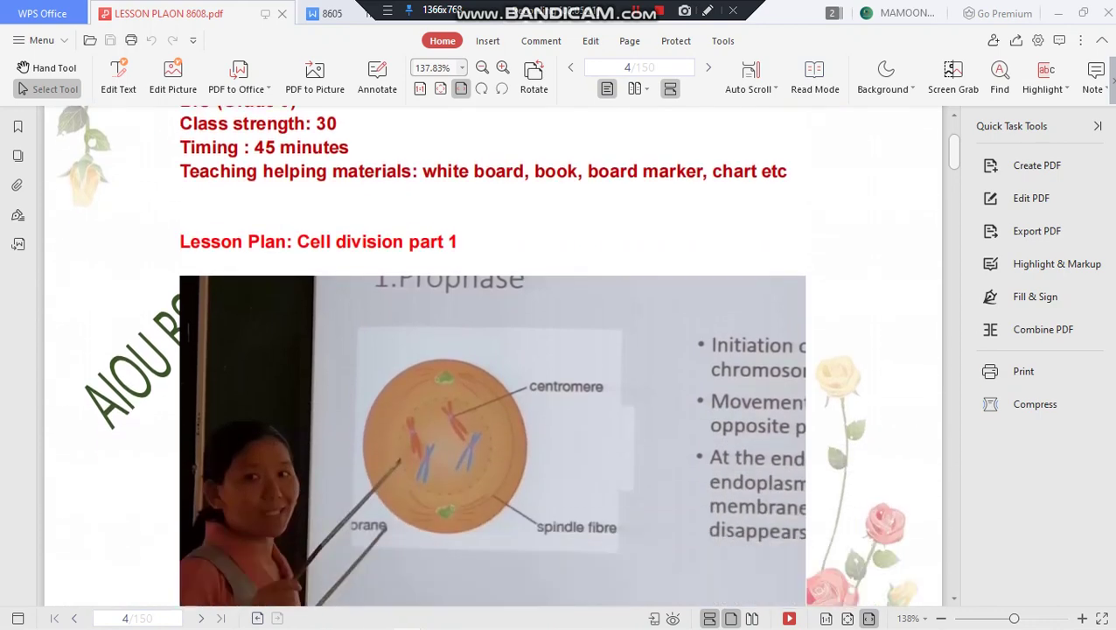
pyautogui.scroll(-4, 494, 355)
pyautogui.scroll(-12, 493, 355)
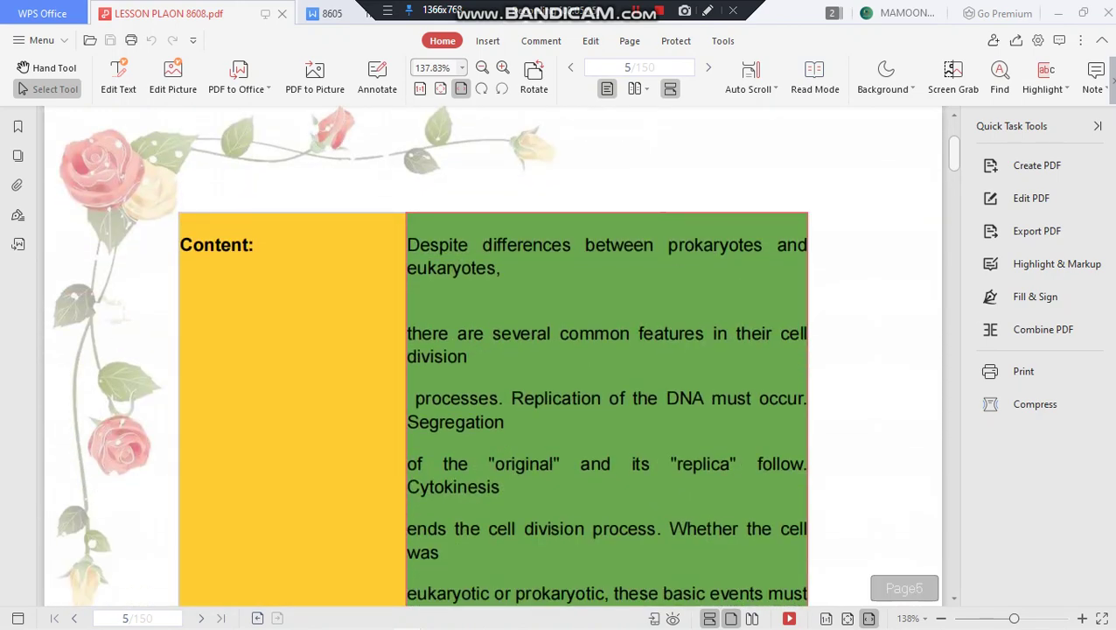
pyautogui.scroll(-17, 493, 356)
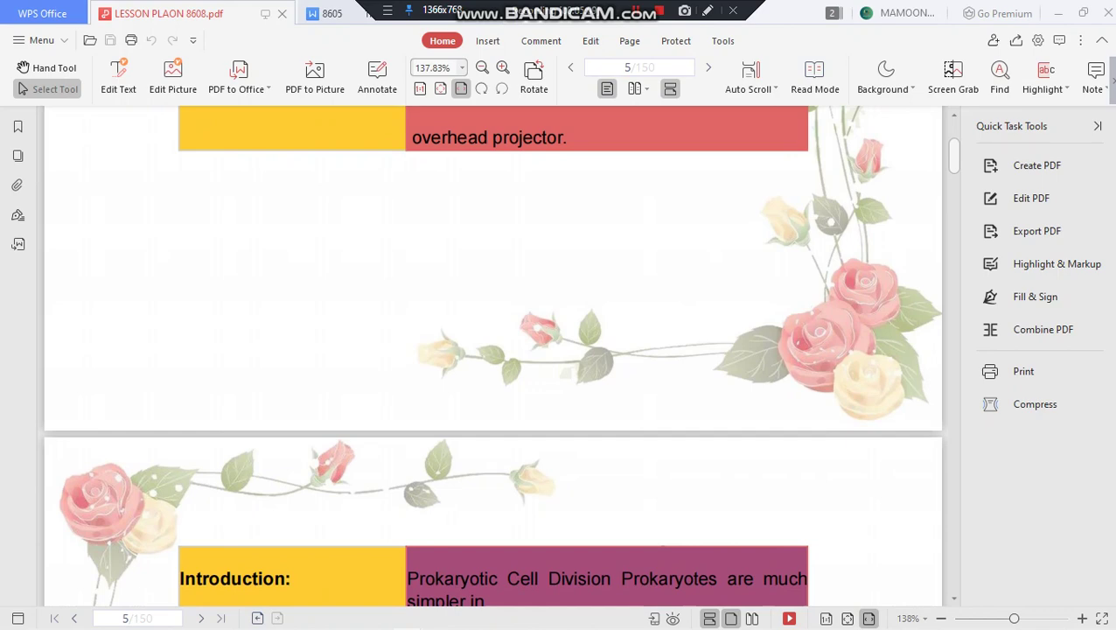
pyautogui.scroll(-8, 493, 355)
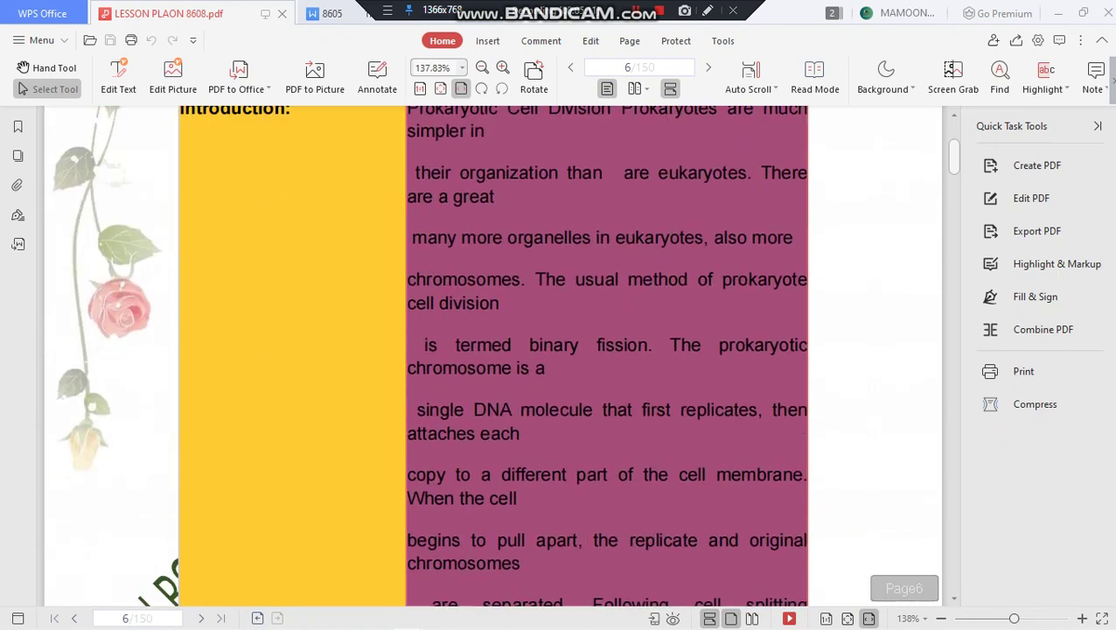
pyautogui.scroll(-20, 493, 355)
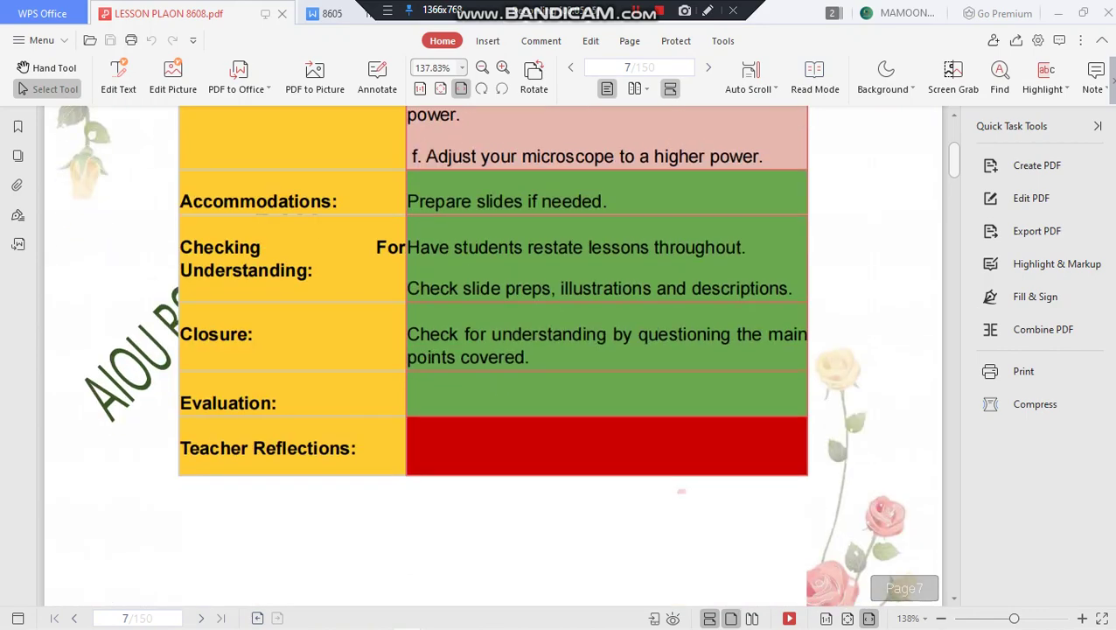
pyautogui.scroll(-18, 493, 355)
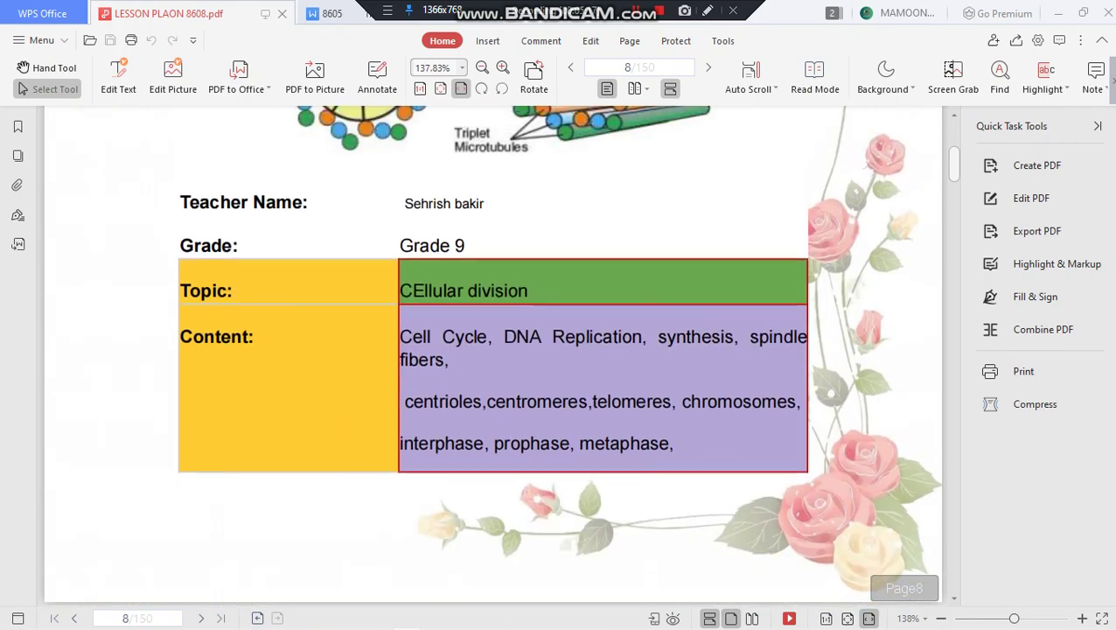
pyautogui.scroll(4, 493, 355)
pyautogui.scroll(-20, 494, 356)
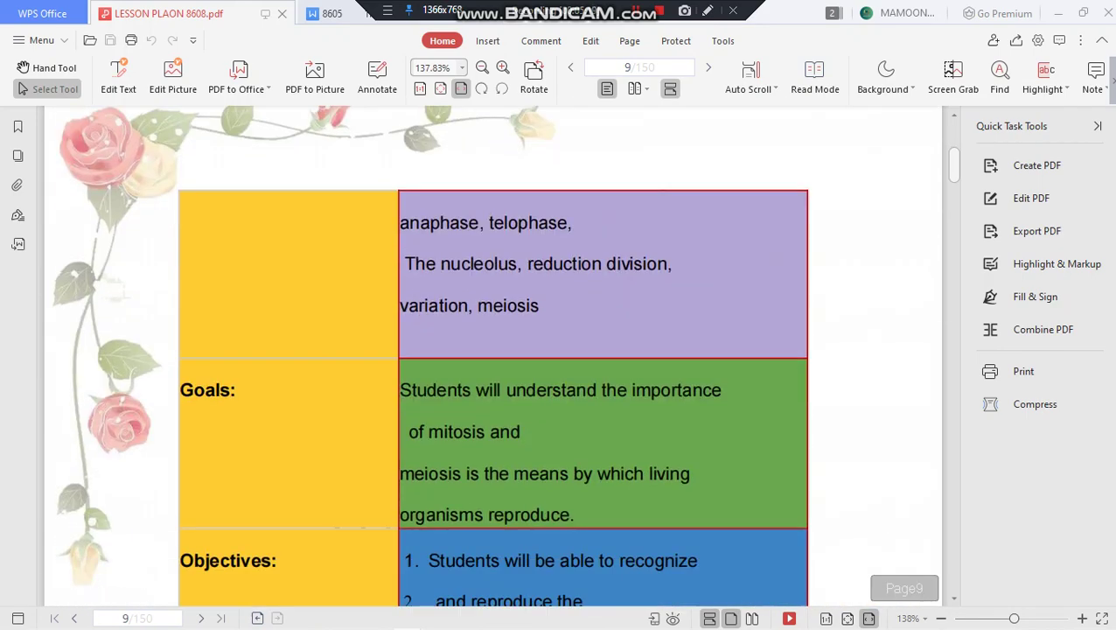
pyautogui.scroll(-20, 493, 355)
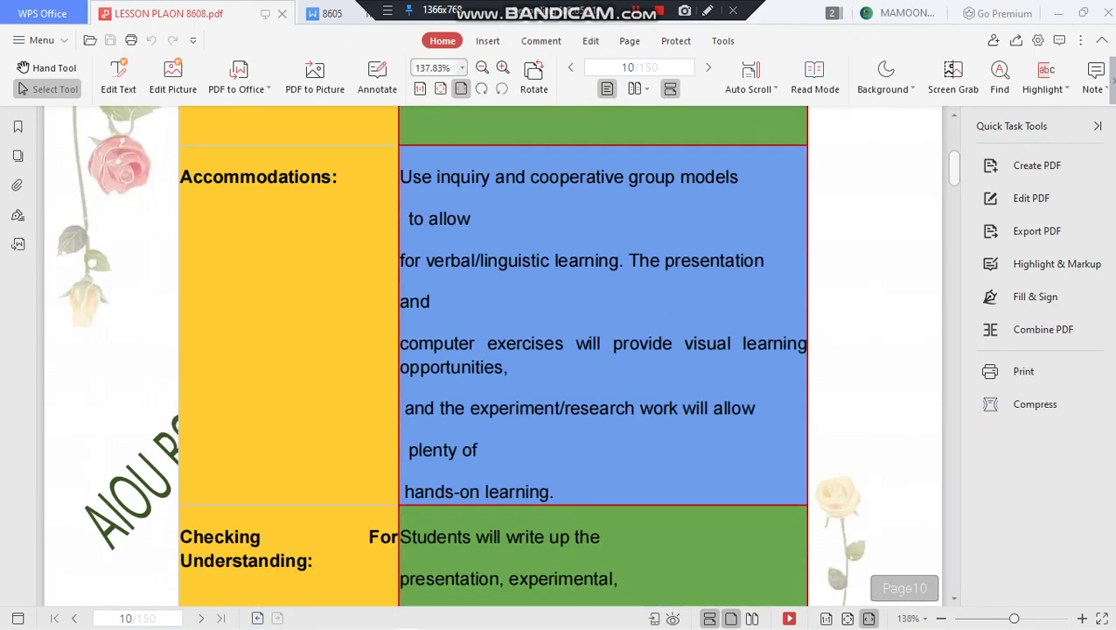
pyautogui.scroll(-6, 494, 356)
pyautogui.scroll(5, 494, 356)
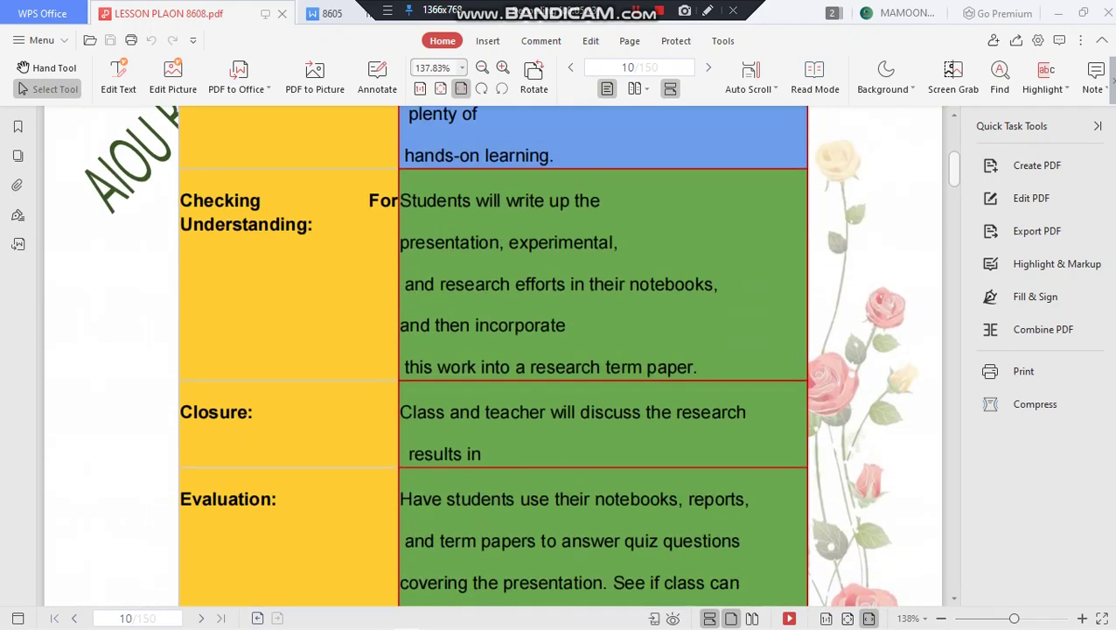
pyautogui.scroll(-20, 493, 355)
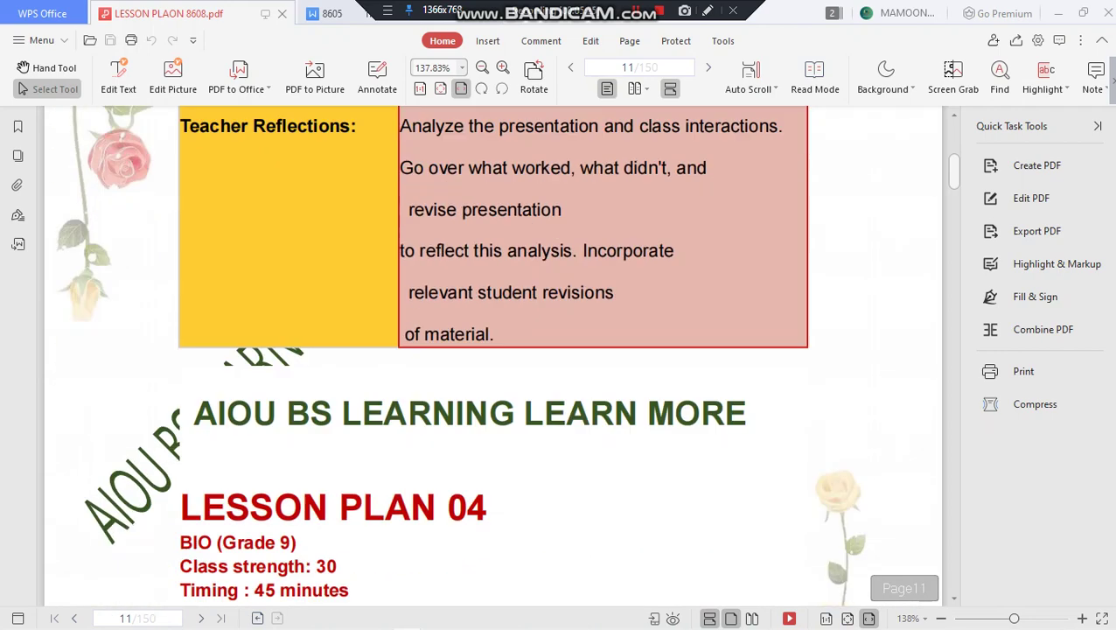
# - Scroll through the Mussel Identification tables to the empty Teacher Reflections row on page 16
pyautogui.scroll(-15, 493, 355)
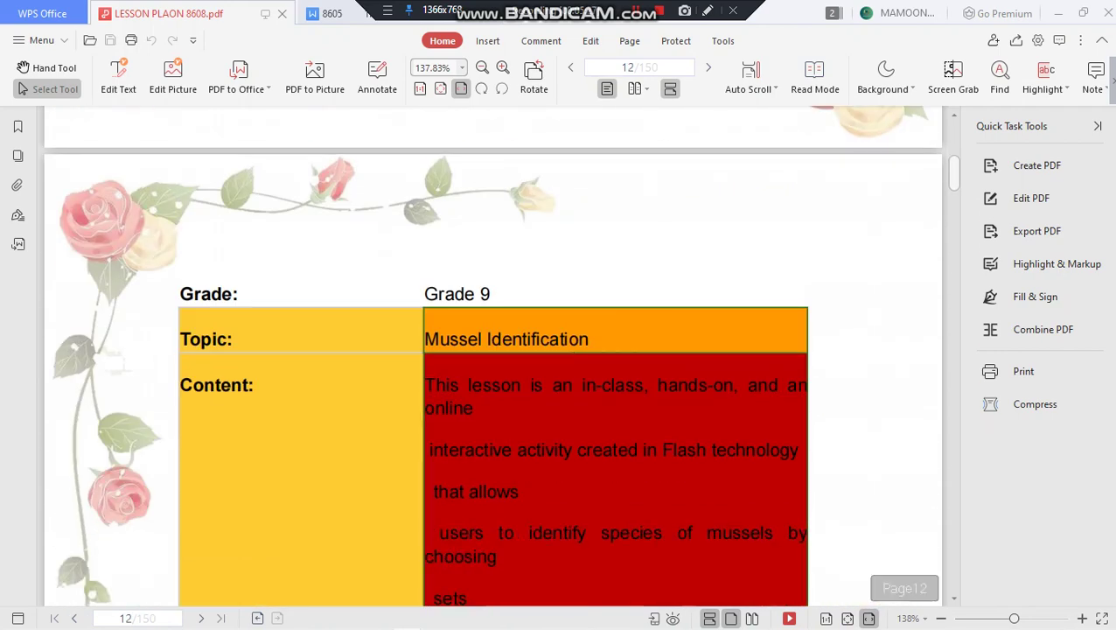
pyautogui.scroll(-12, 494, 355)
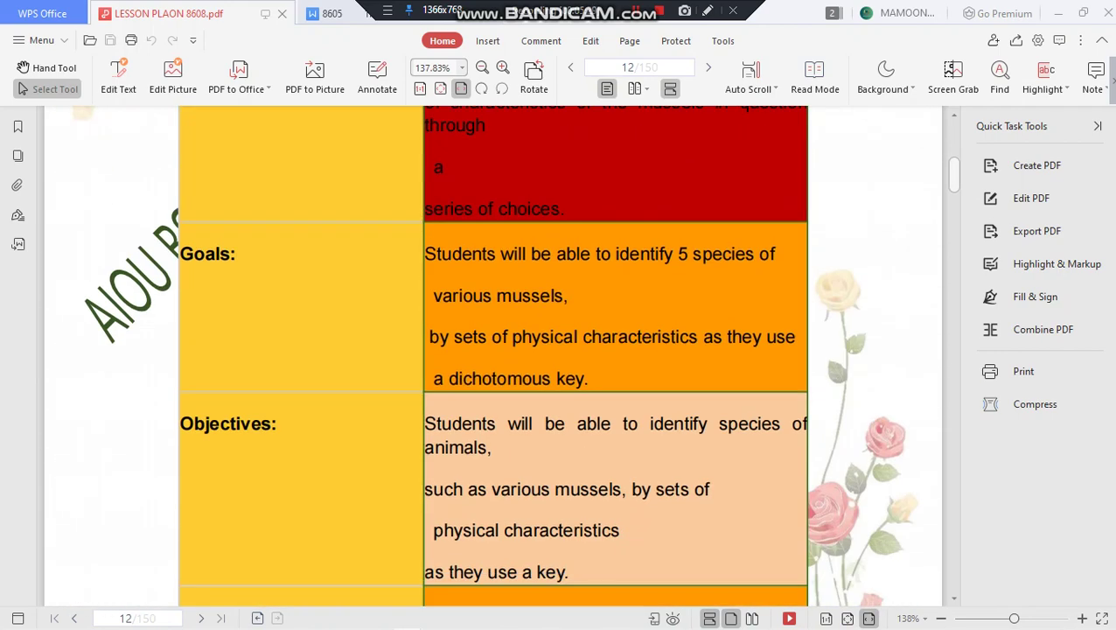
pyautogui.scroll(-10, 493, 355)
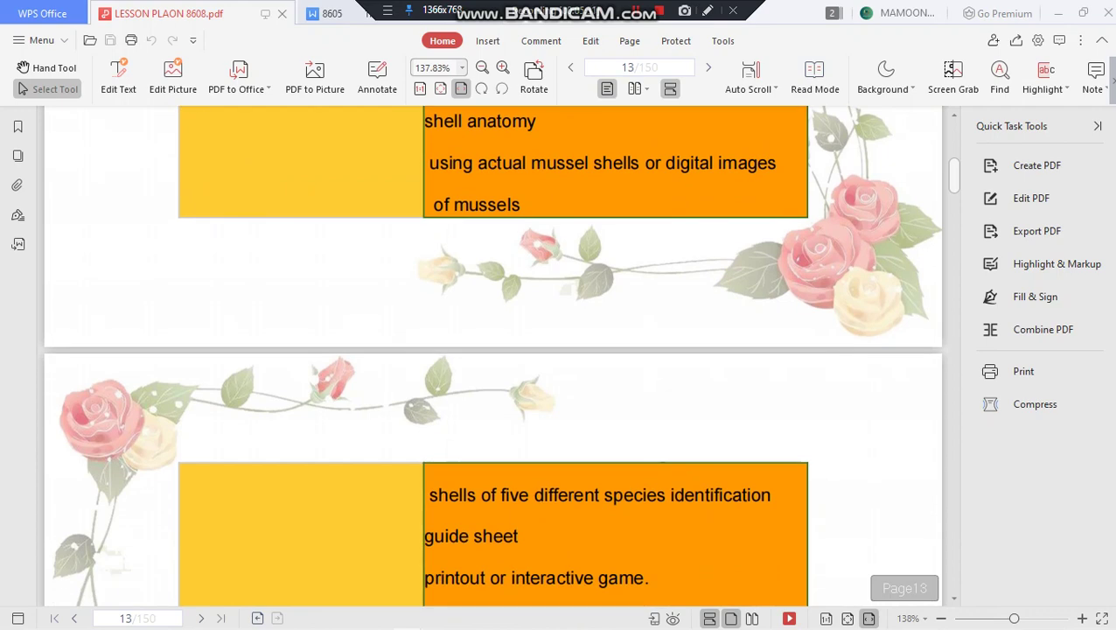
pyautogui.scroll(-20, 494, 355)
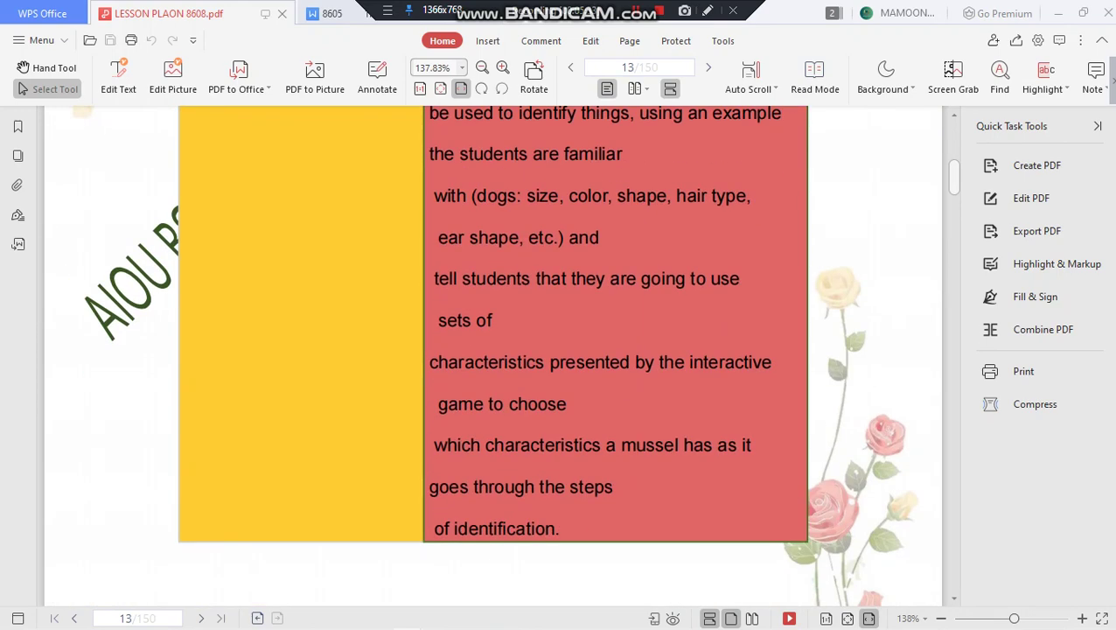
pyautogui.scroll(-8, 494, 355)
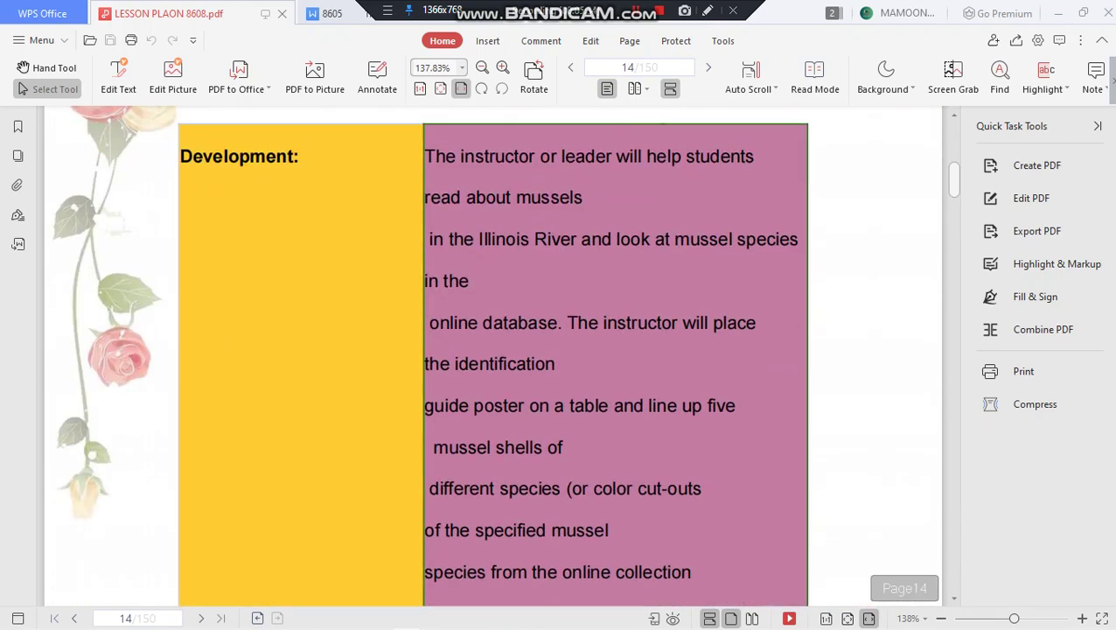
pyautogui.scroll(-20, 493, 355)
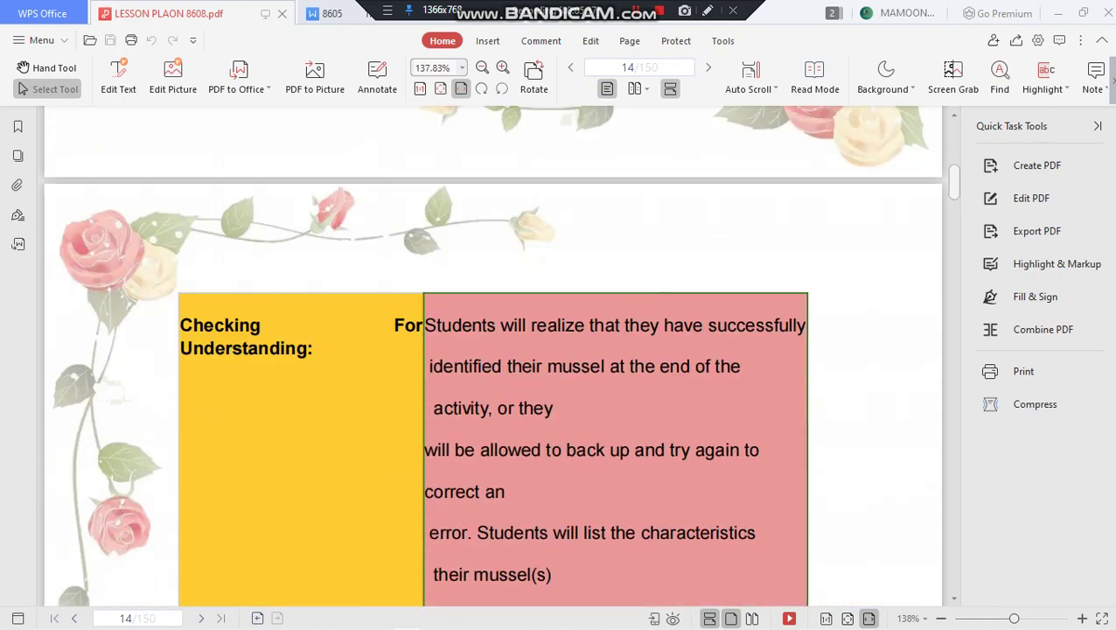
pyautogui.scroll(-2, 494, 356)
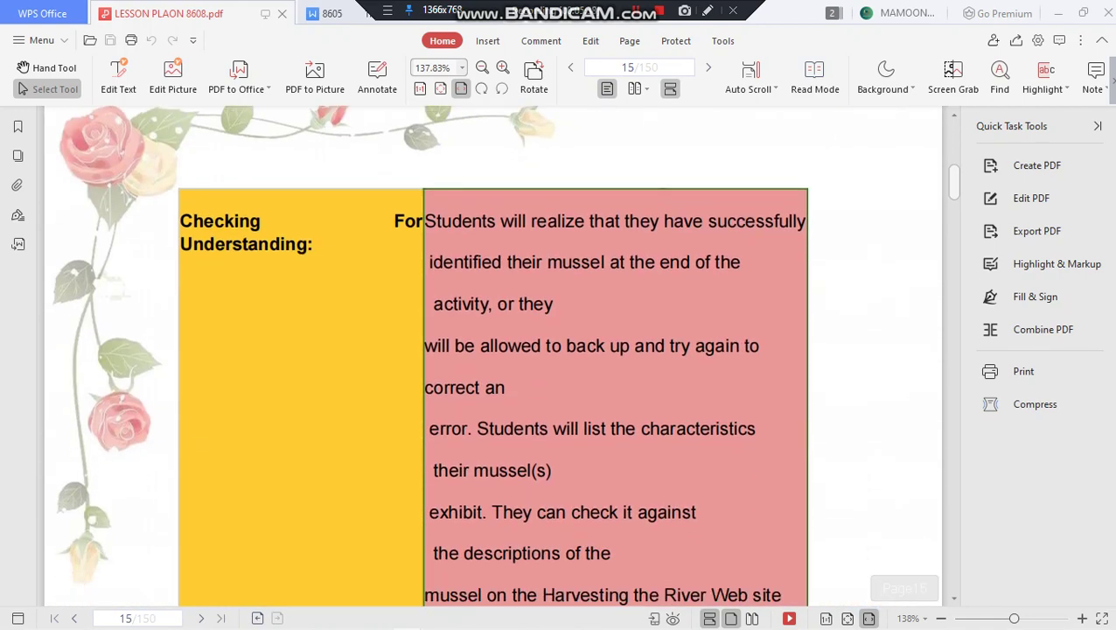
pyautogui.scroll(-20, 493, 355)
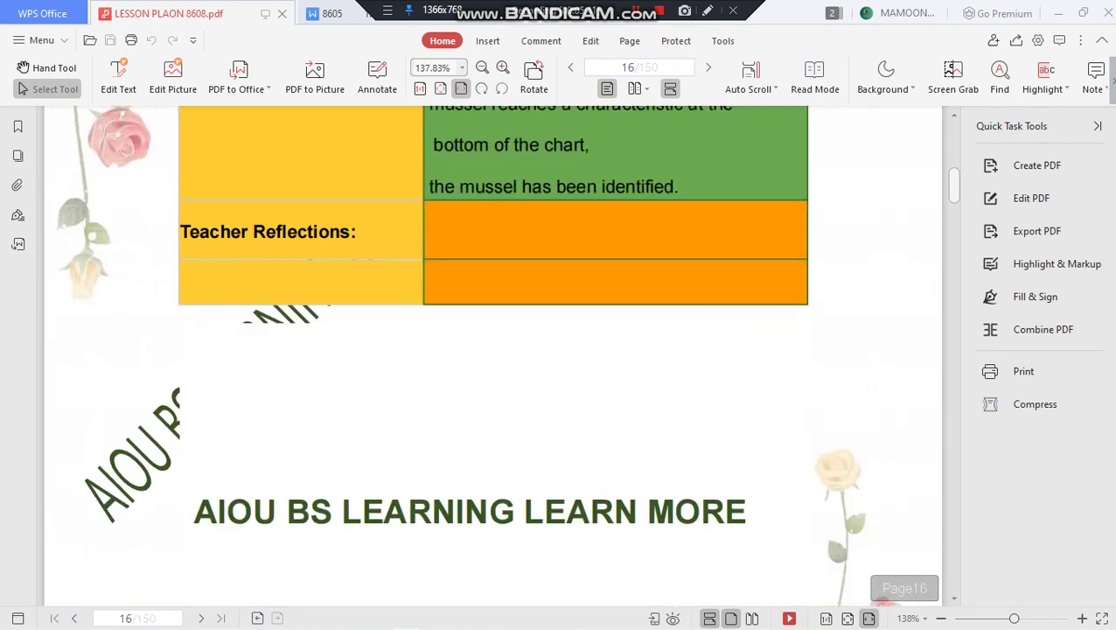
pyautogui.scroll(-20, 493, 355)
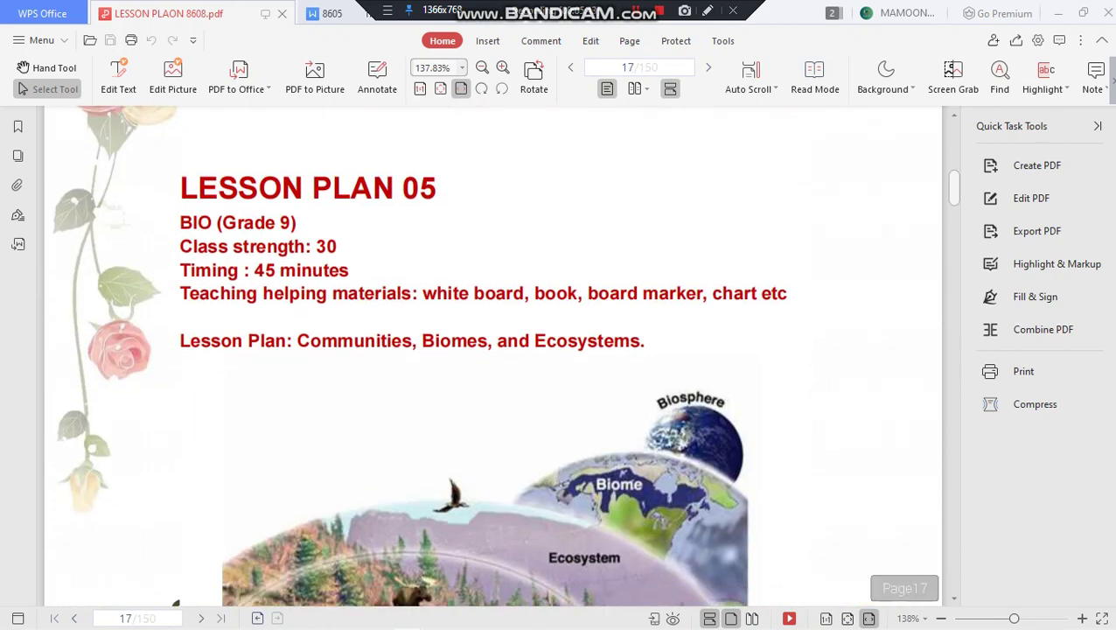